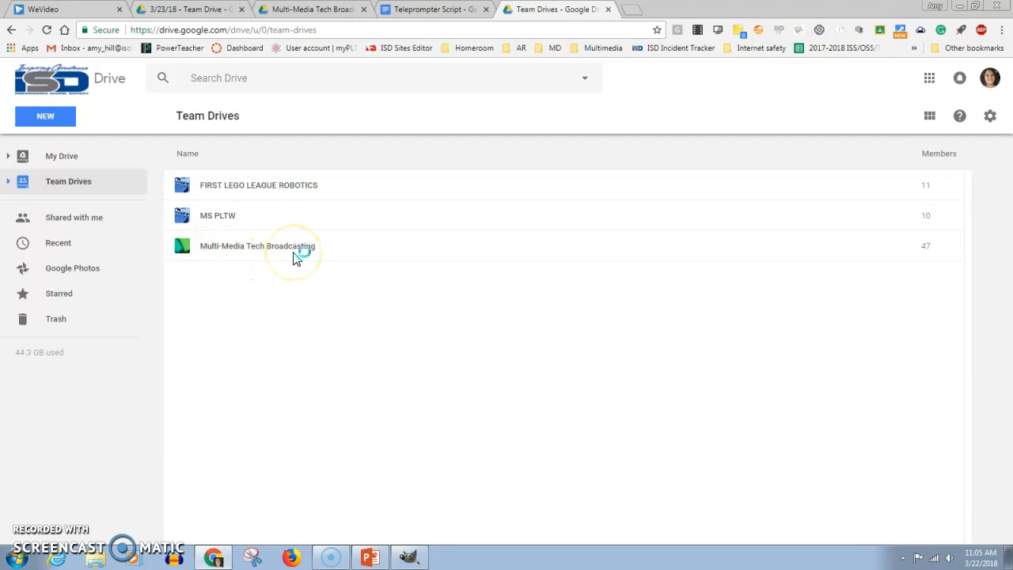
- Open the GIMP folder inside the Multi-Media Tech Broadcasting team drive
{"action": "double_click", "coordinate": [292, 257]}
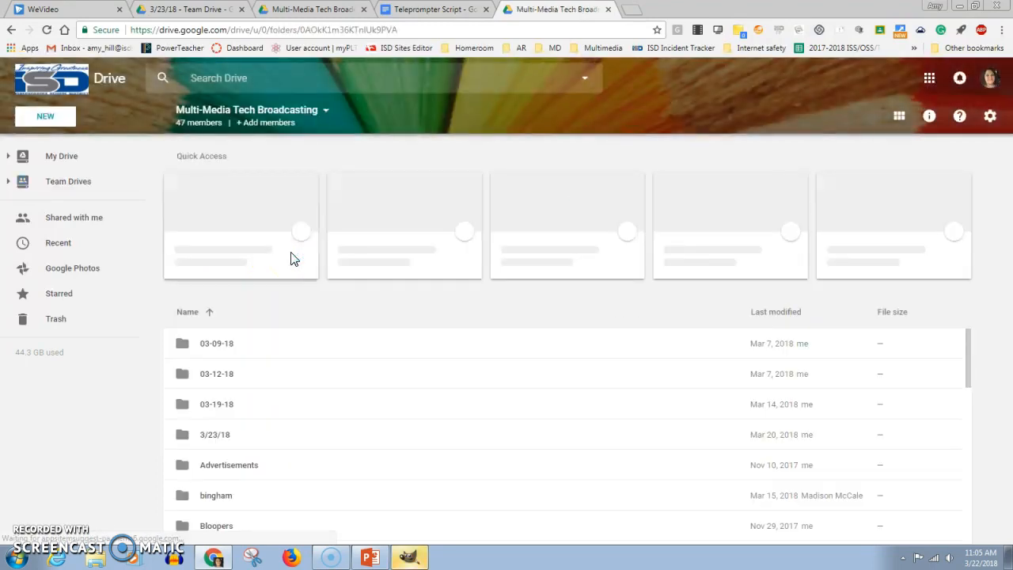
{"action": "scroll", "coordinate": [265, 392], "scroll_direction": "down", "scroll_amount": 3}
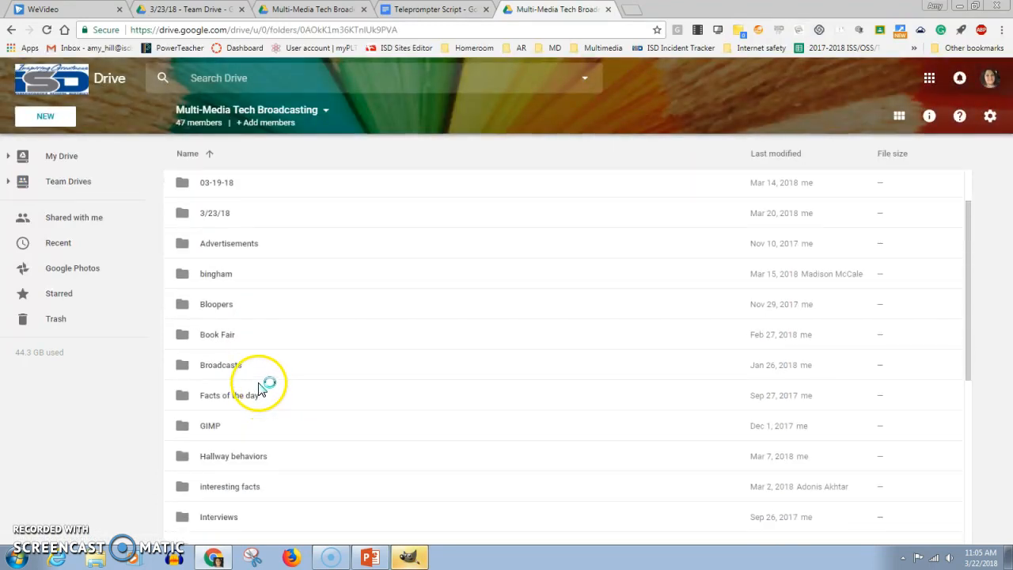
{"action": "double_click", "coordinate": [186, 427]}
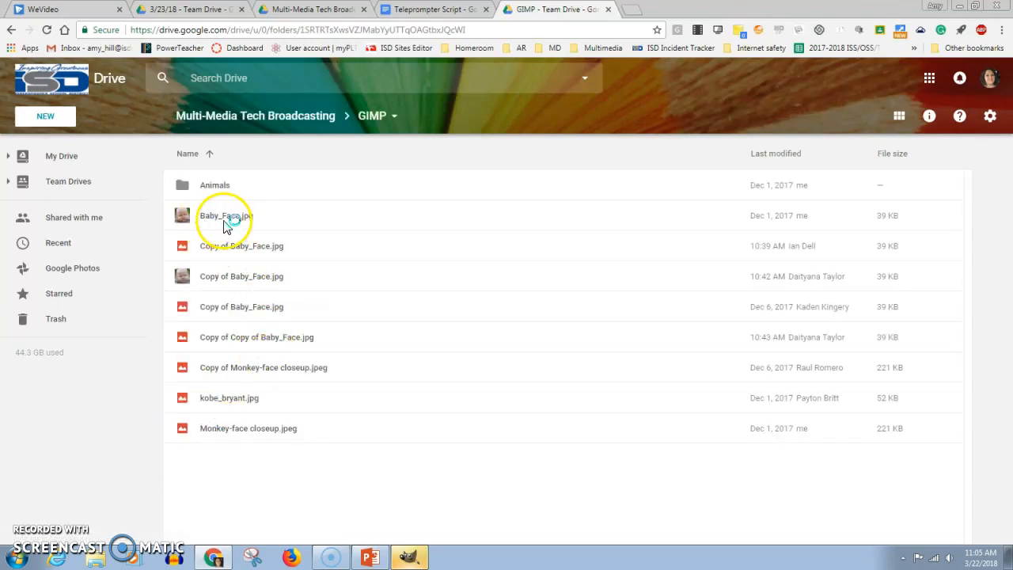
- Browse the animal pictures in the Animals folder and return to the GIMP folder
{"action": "double_click", "coordinate": [224, 187]}
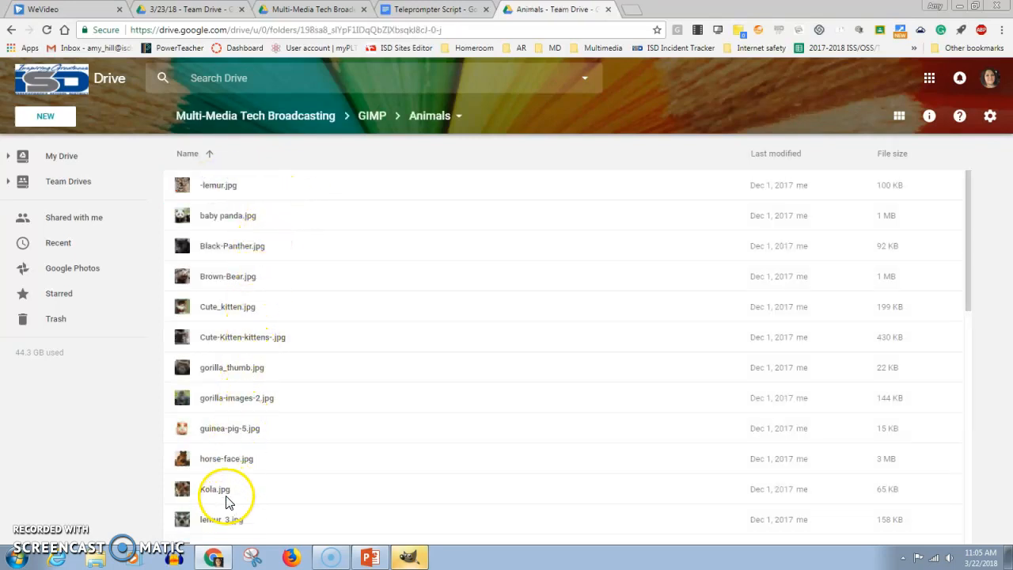
{"action": "scroll", "coordinate": [245, 377], "scroll_direction": "down", "scroll_amount": 3}
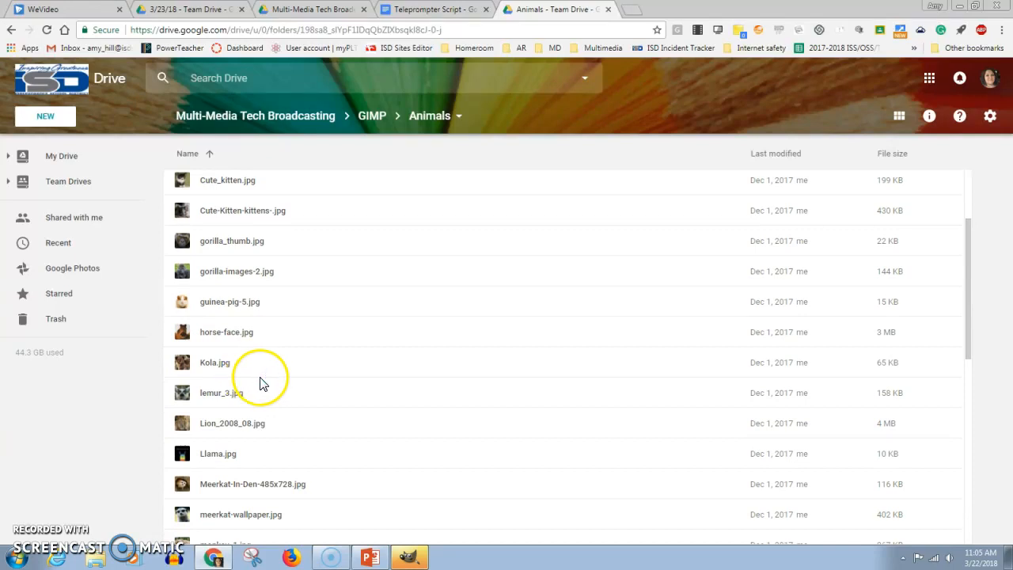
{"action": "left_click", "coordinate": [373, 119]}
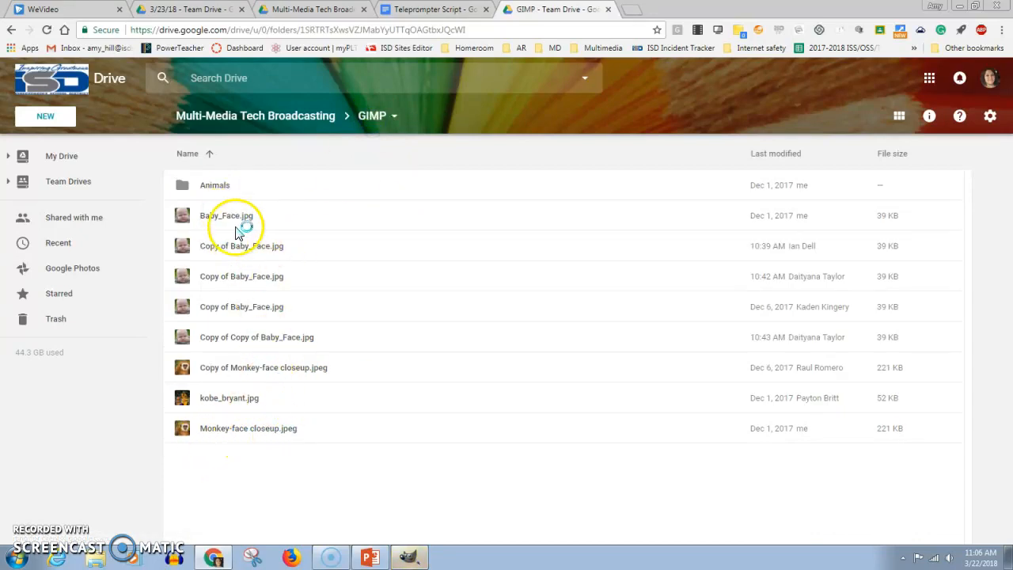
- Snap the browser window to half of the screen and minimize GIMP to expose the desktop
{"action": "left_click_drag", "start_coordinate": [721, 11], "coordinate": [1012, 53]}
{"action": "left_click", "coordinate": [442, 11]}
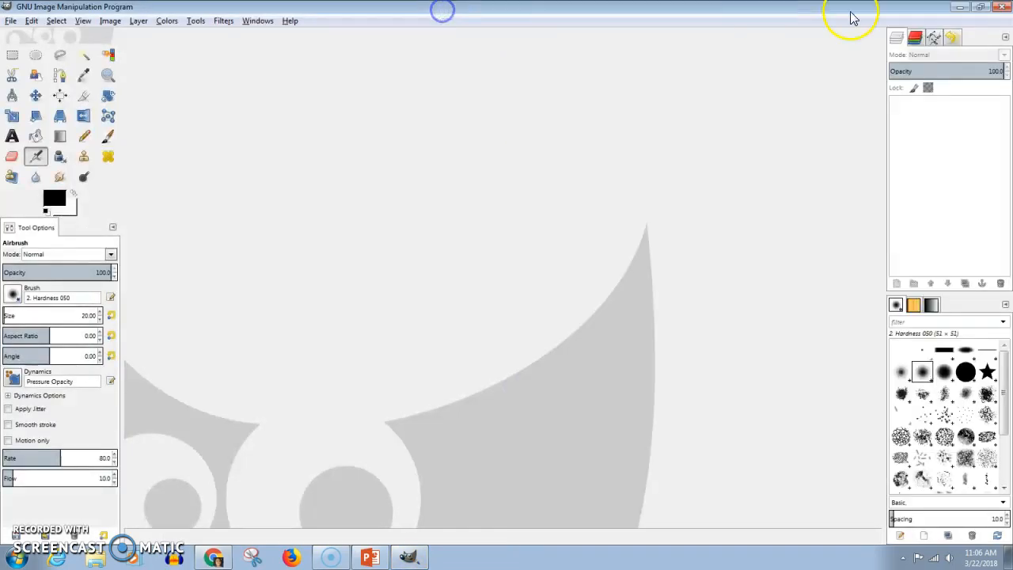
{"action": "left_click", "coordinate": [959, 6]}
- Download Baby_Face.jpg from the GIMP folder
{"action": "left_click_drag", "start_coordinate": [720, 235], "coordinate": [377, 219]}
{"action": "left_click", "coordinate": [744, 238]}
{"action": "left_click", "coordinate": [712, 231]}
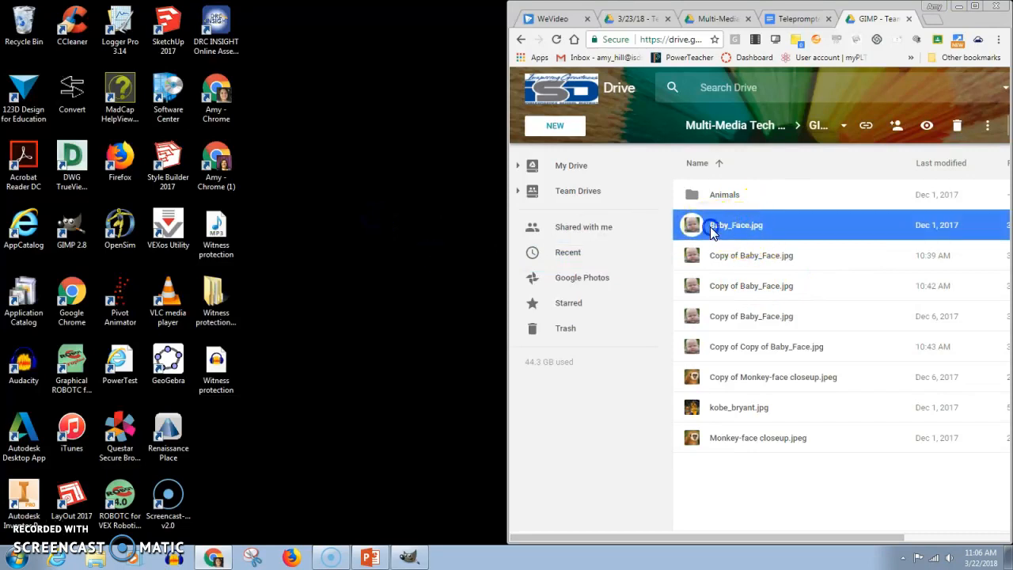
{"action": "left_click_drag", "start_coordinate": [708, 231], "coordinate": [758, 230]}
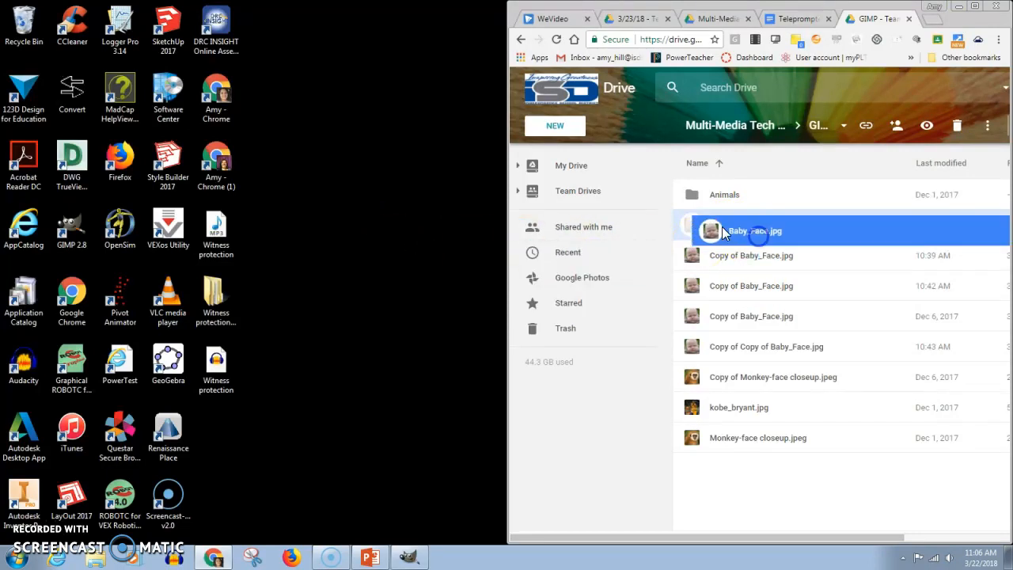
{"action": "right_click", "coordinate": [712, 229]}
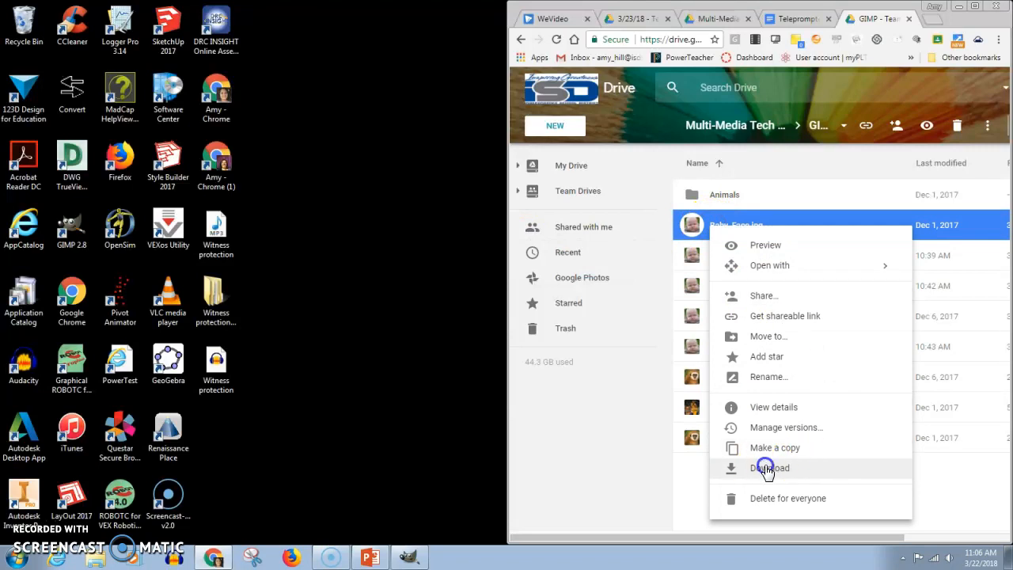
{"action": "left_click", "coordinate": [735, 467]}
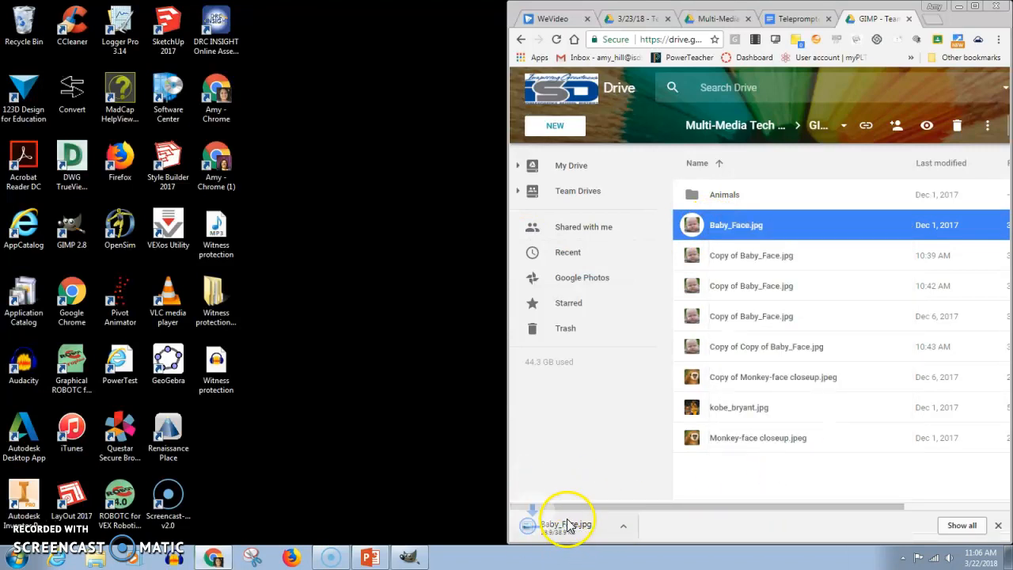
- Download Monkey-face closeup.jpeg and place both downloaded images on the desktop
{"action": "left_click", "coordinate": [722, 438]}
{"action": "right_click", "coordinate": [726, 438]}
{"action": "left_click", "coordinate": [774, 389]}
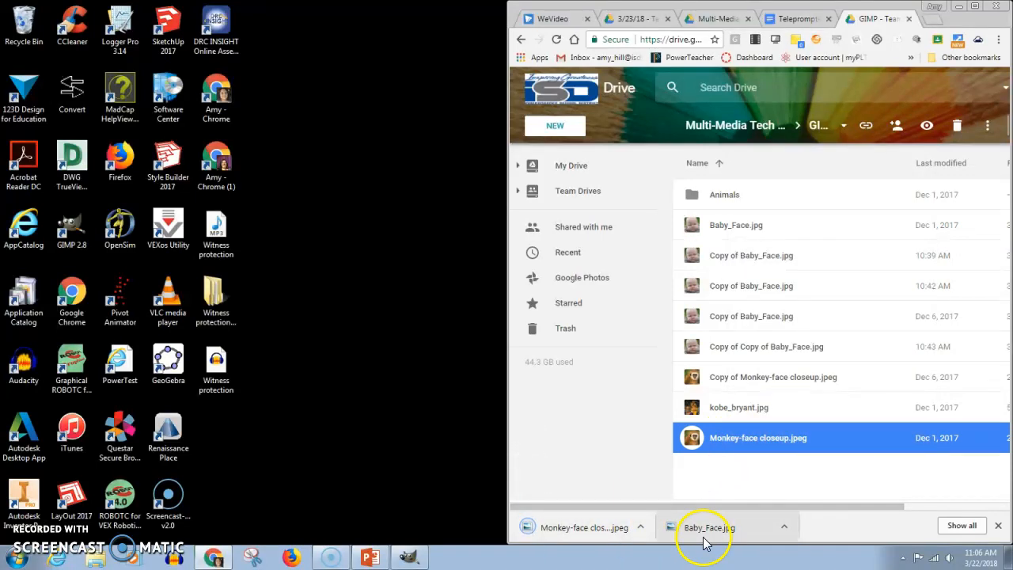
{"action": "left_click_drag", "start_coordinate": [546, 527], "coordinate": [436, 305]}
{"action": "left_click_drag", "start_coordinate": [709, 527], "coordinate": [464, 312]}
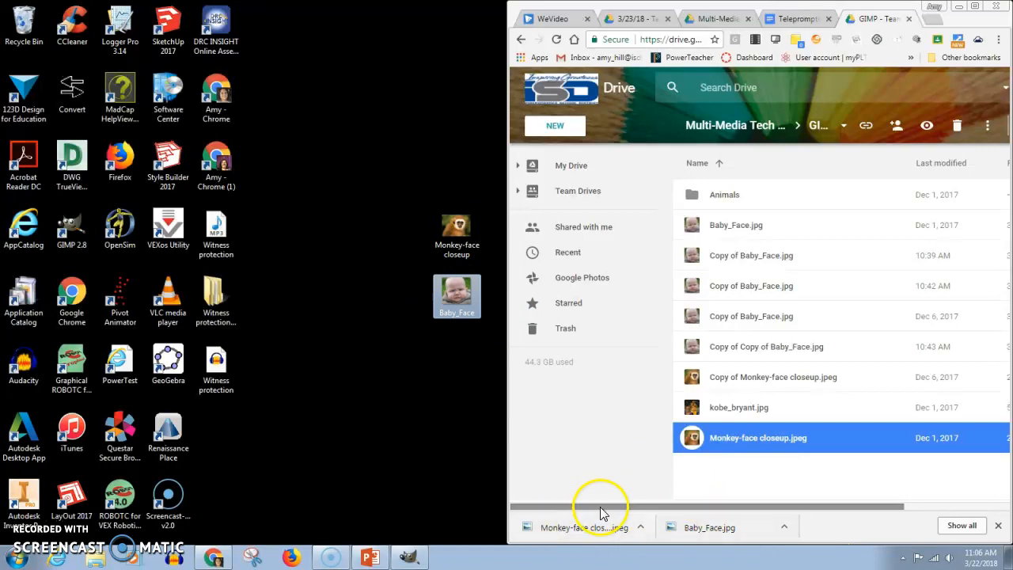
- Look through the computer's Downloads folder for the downloaded images and close the folder window
{"action": "left_click", "coordinate": [95, 559]}
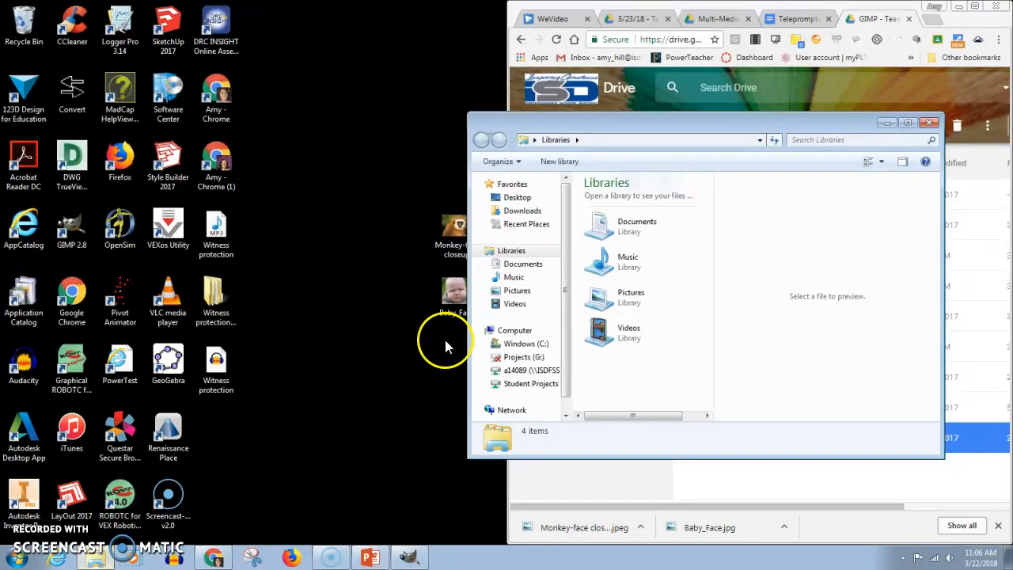
{"action": "left_click", "coordinate": [522, 210]}
{"action": "left_click_drag", "start_coordinate": [697, 236], "coordinate": [620, 392]}
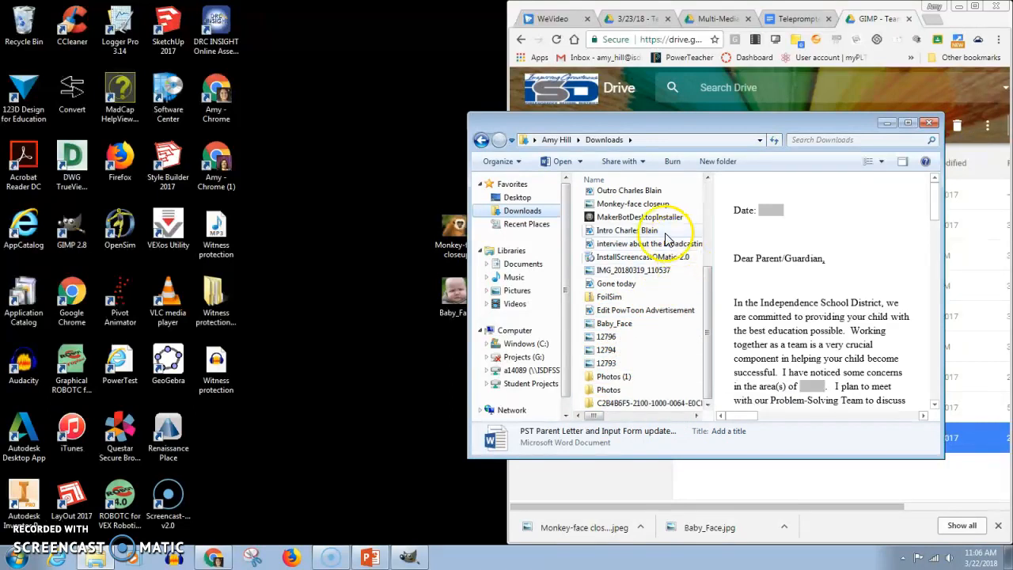
{"action": "left_click", "coordinate": [929, 123]}
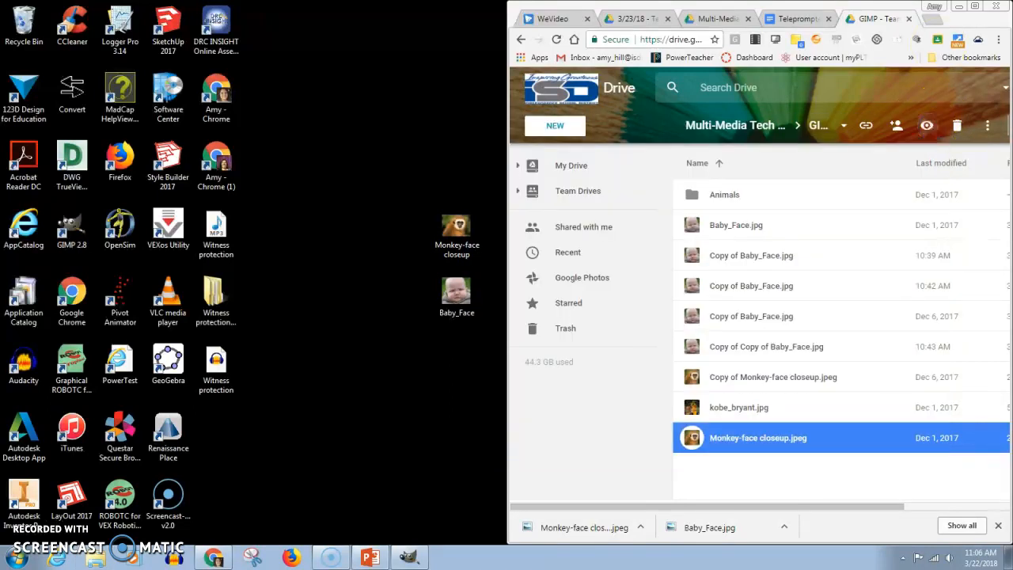
- Close the browser and switch to GIMP, snapping its window beside the desktop image files
{"action": "left_click", "coordinate": [996, 13]}
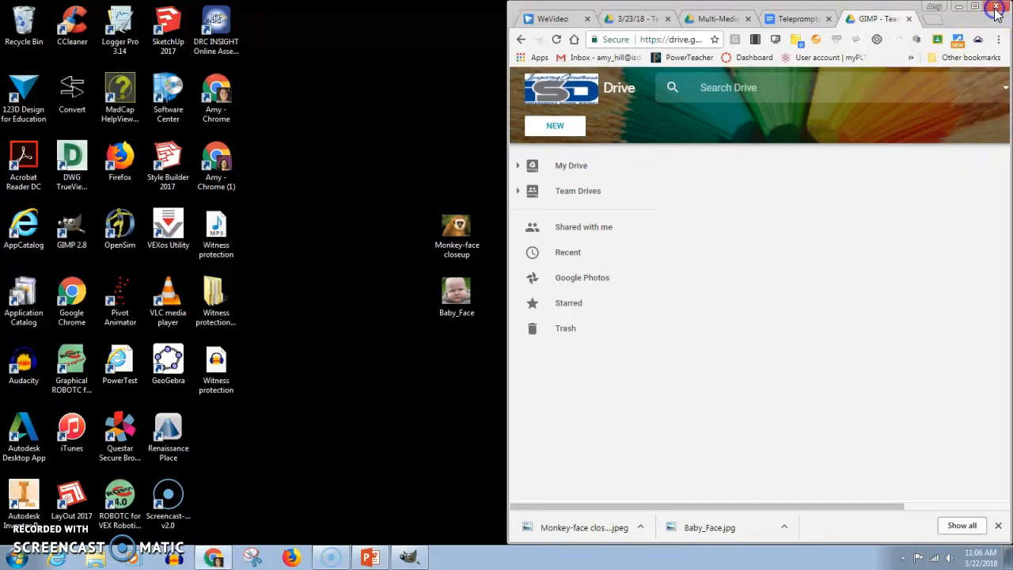
{"action": "left_click", "coordinate": [405, 557]}
{"action": "left_click_drag", "start_coordinate": [586, 8], "coordinate": [1011, 237]}
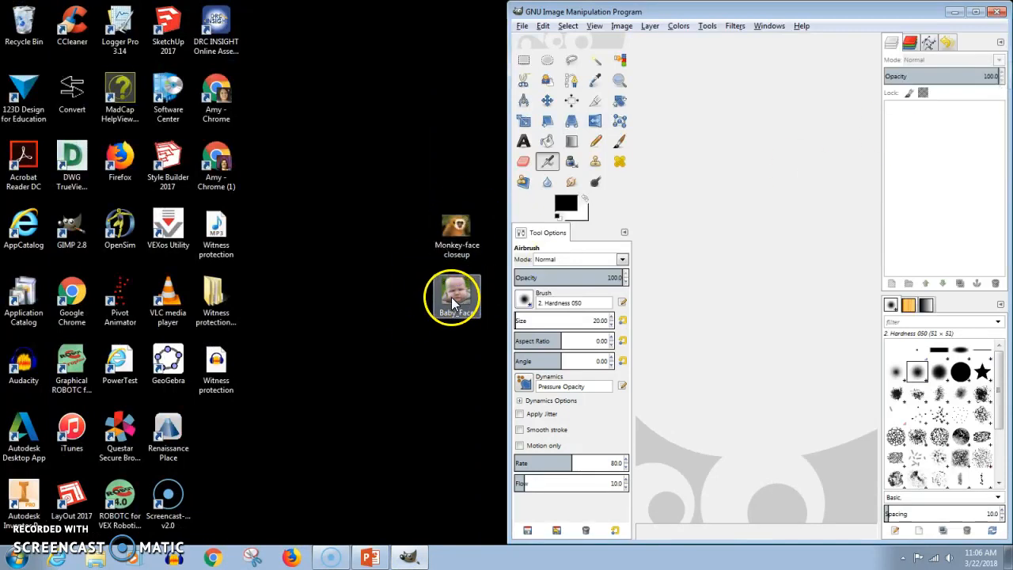
- Open Baby_Face in GIMP and add Monkey-face closeup as a layer above it, with the window maximized
{"action": "left_click_drag", "start_coordinate": [454, 303], "coordinate": [760, 256]}
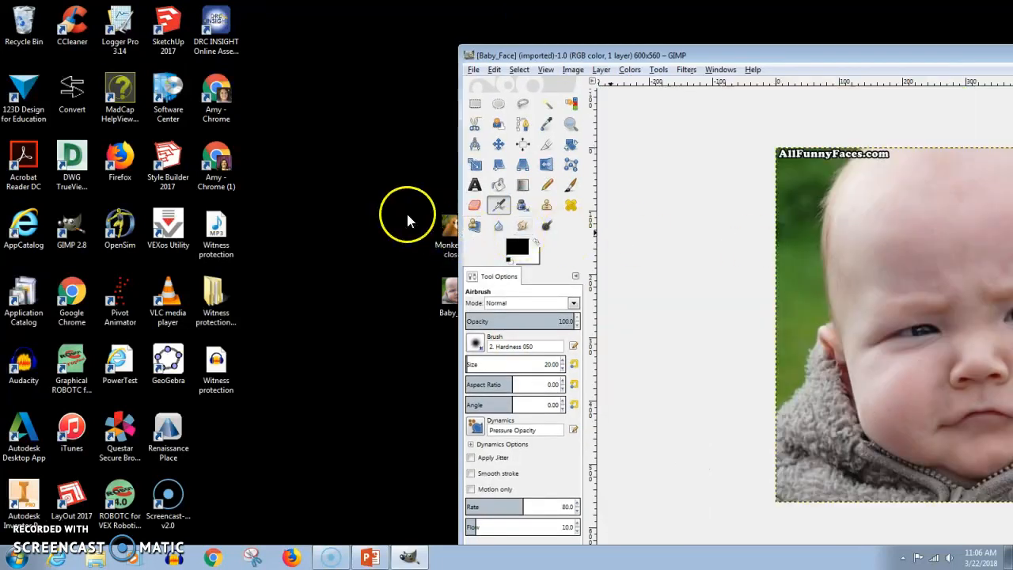
{"action": "left_click_drag", "start_coordinate": [446, 223], "coordinate": [869, 301]}
{"action": "left_click_drag", "start_coordinate": [633, 54], "coordinate": [446, 51]}
{"action": "double_click", "coordinate": [446, 51]}
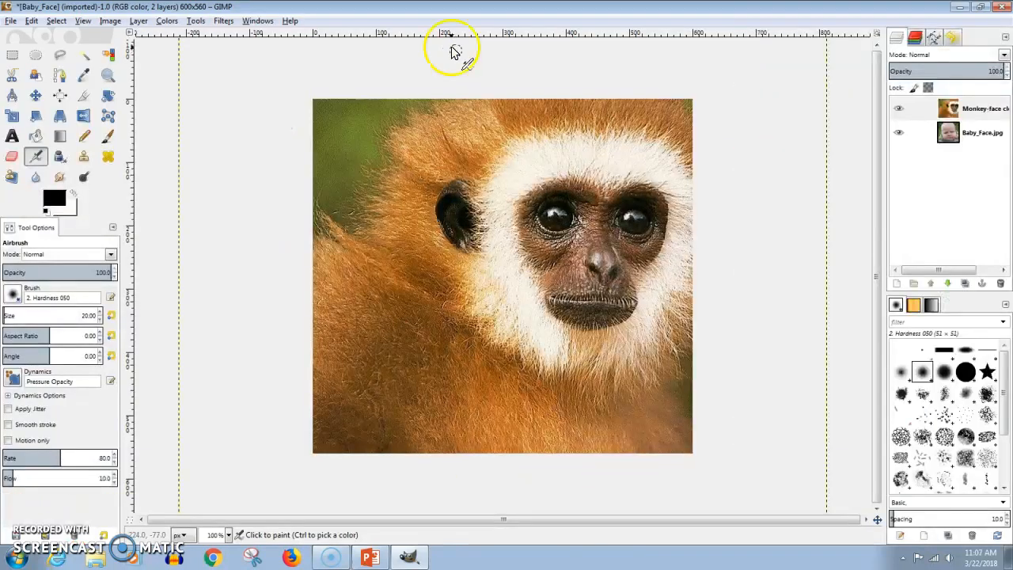
- Add an alpha channel to the Monkey-face closeup layer and check its layer options
{"action": "left_click", "coordinate": [970, 136]}
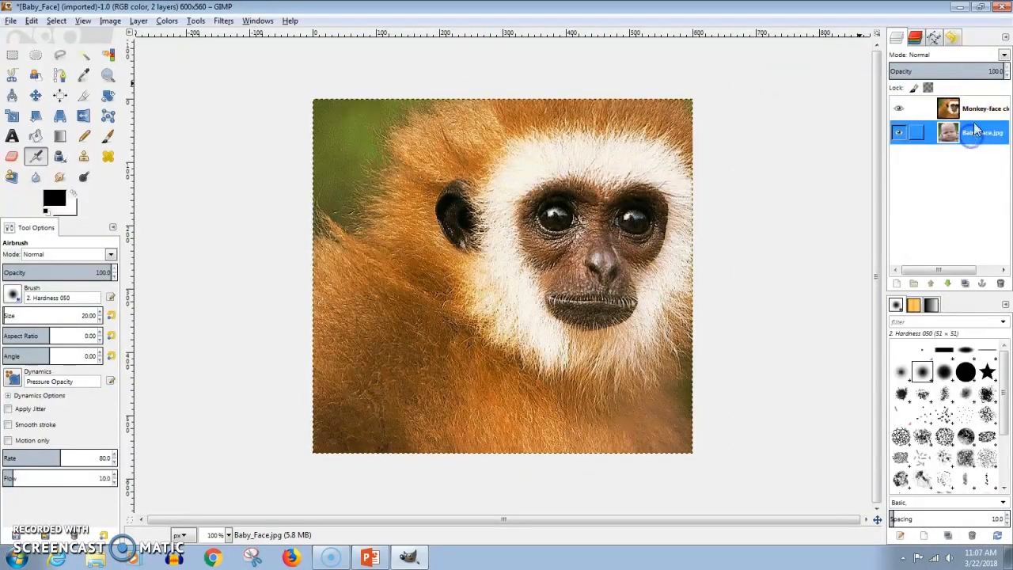
{"action": "left_click", "coordinate": [974, 110]}
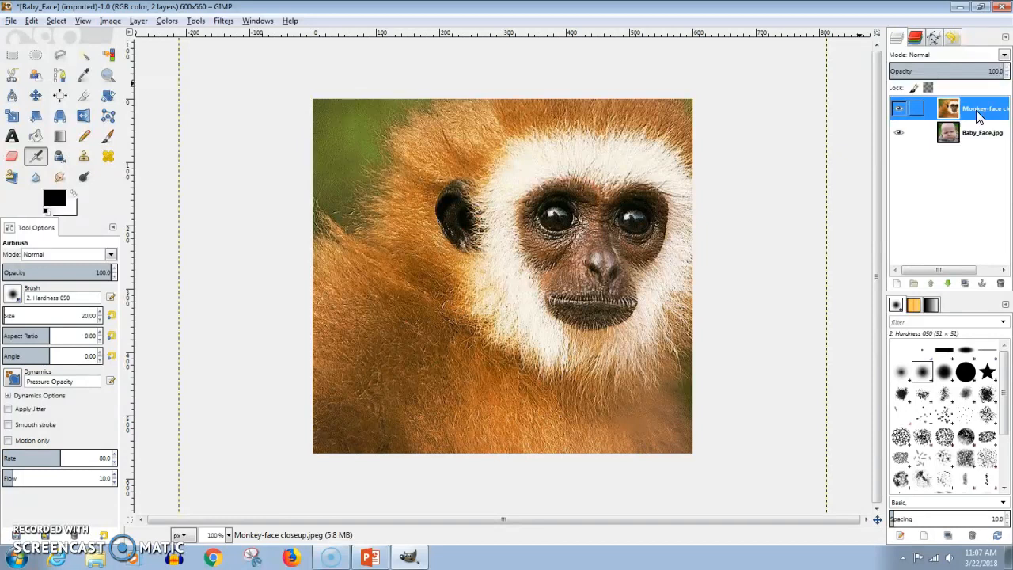
{"action": "right_click", "coordinate": [979, 115]}
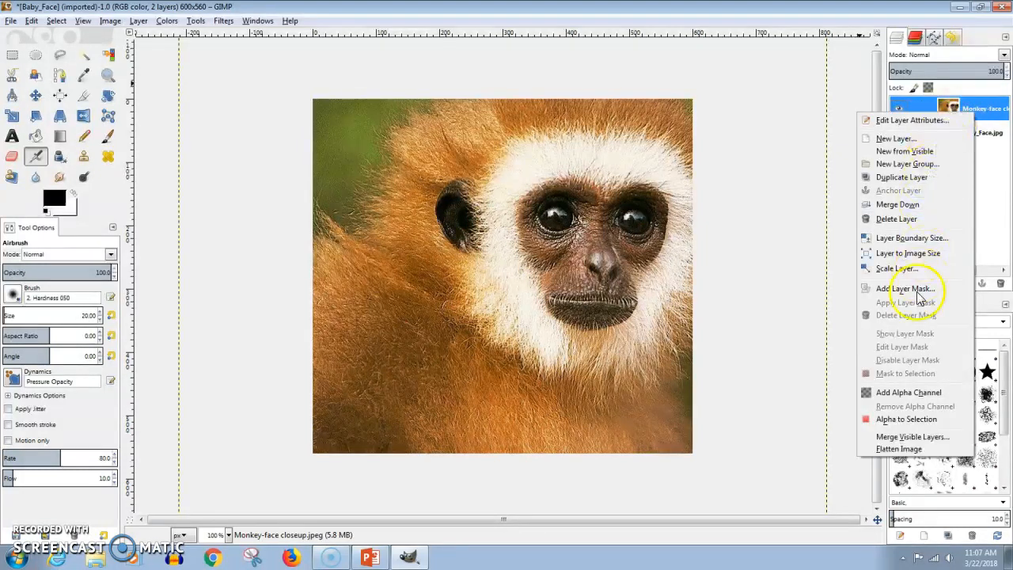
{"action": "left_click", "coordinate": [929, 399]}
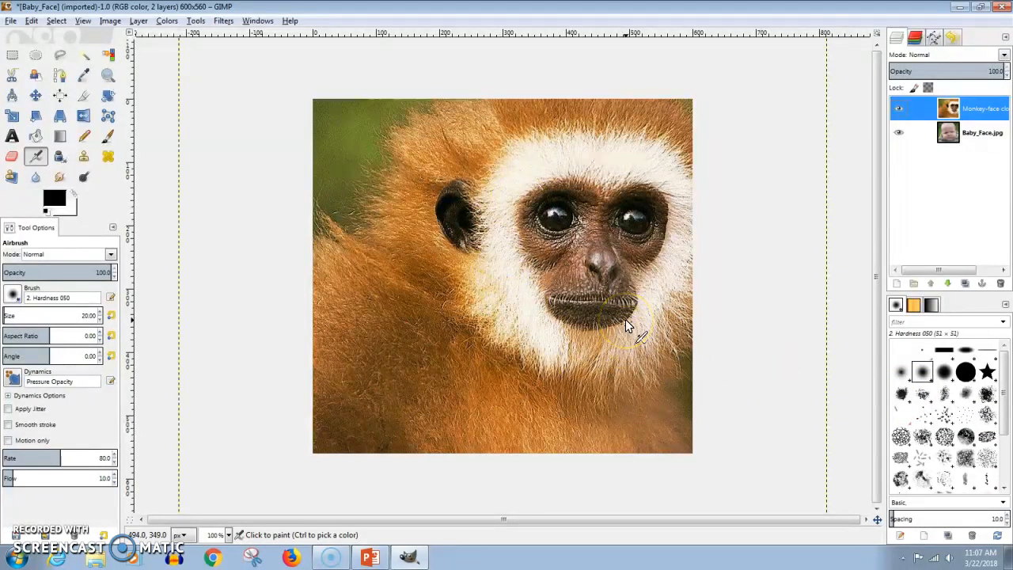
{"action": "right_click", "coordinate": [987, 116]}
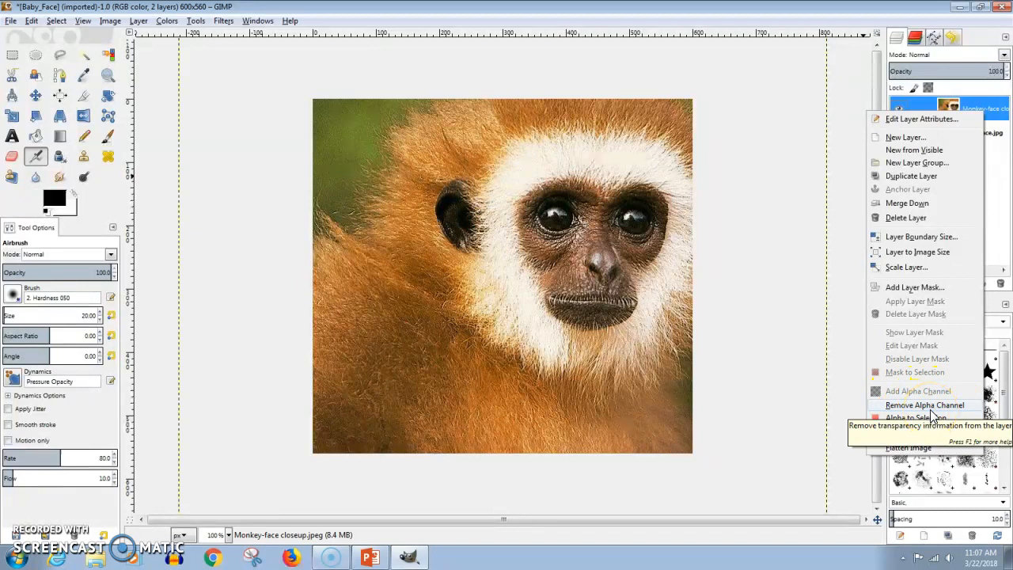
{"action": "left_click", "coordinate": [729, 255]}
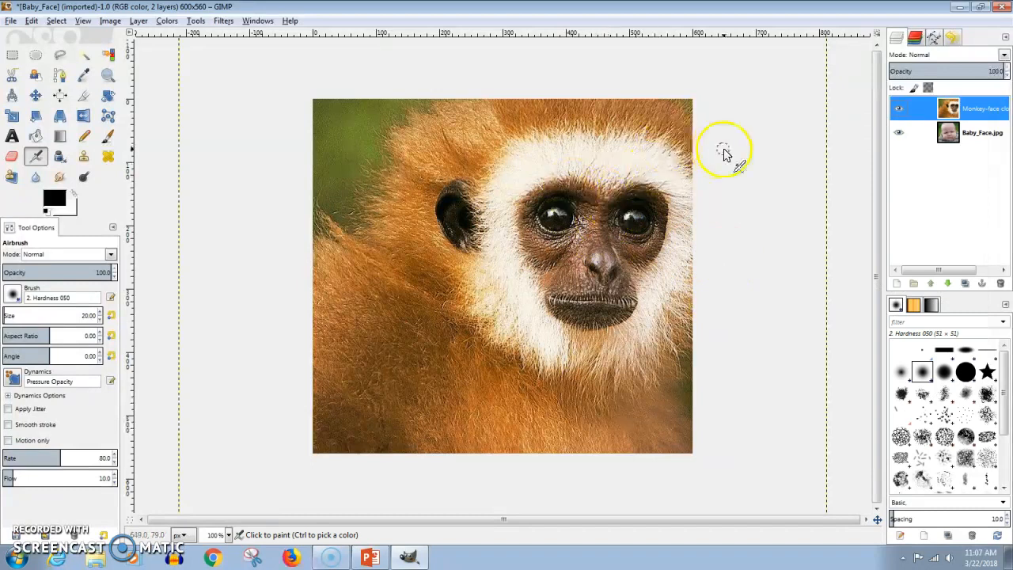
- Move the Monkey-face closeup layer so the monkey's face sits near the centre of the canvas
{"action": "scroll", "coordinate": [719, 172], "scroll_direction": "down", "scroll_amount": 3}
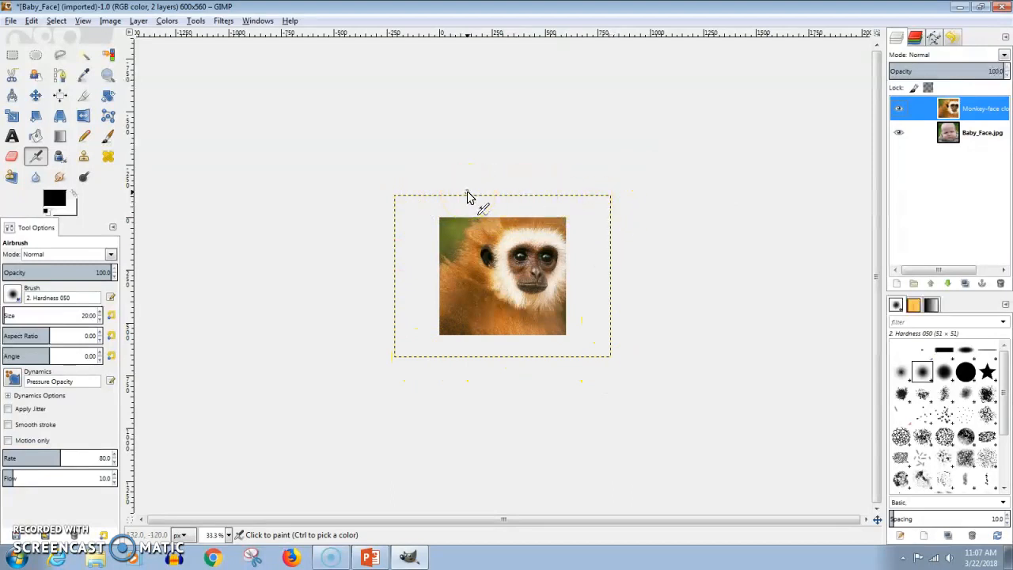
{"action": "left_click", "coordinate": [36, 96]}
{"action": "left_click_drag", "start_coordinate": [530, 265], "coordinate": [507, 281]}
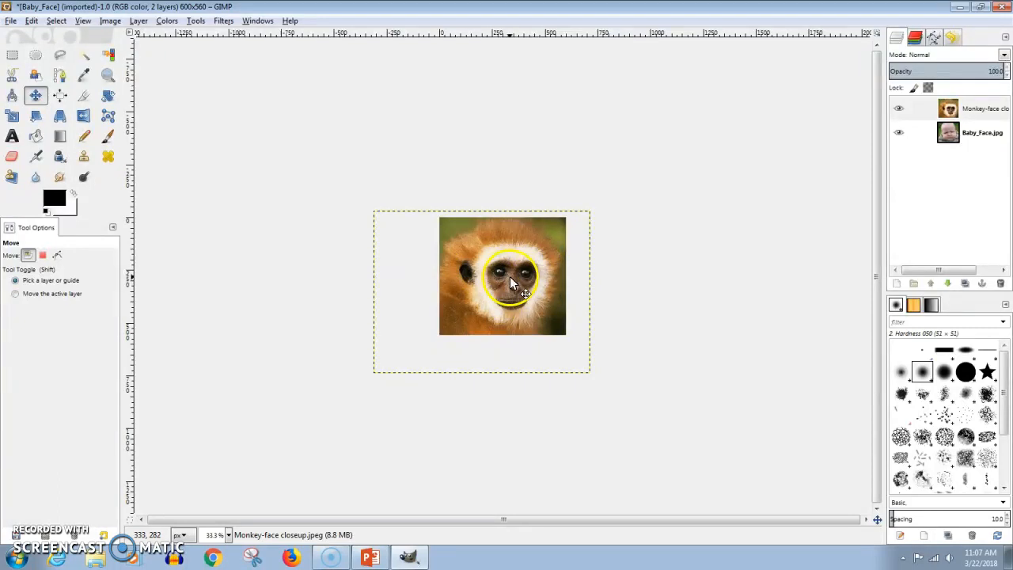
- Trace a closed Scissors Select outline around part of the monkey's white forehead, extending up into the brown fur above it
{"action": "scroll", "coordinate": [508, 274], "scroll_direction": "up", "scroll_amount": 4}
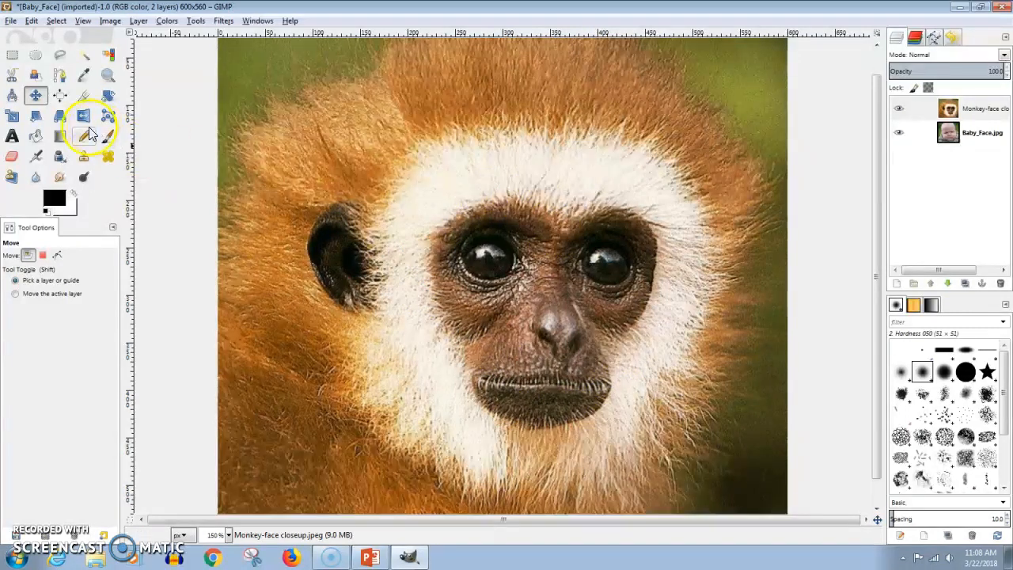
{"action": "left_click", "coordinate": [12, 75]}
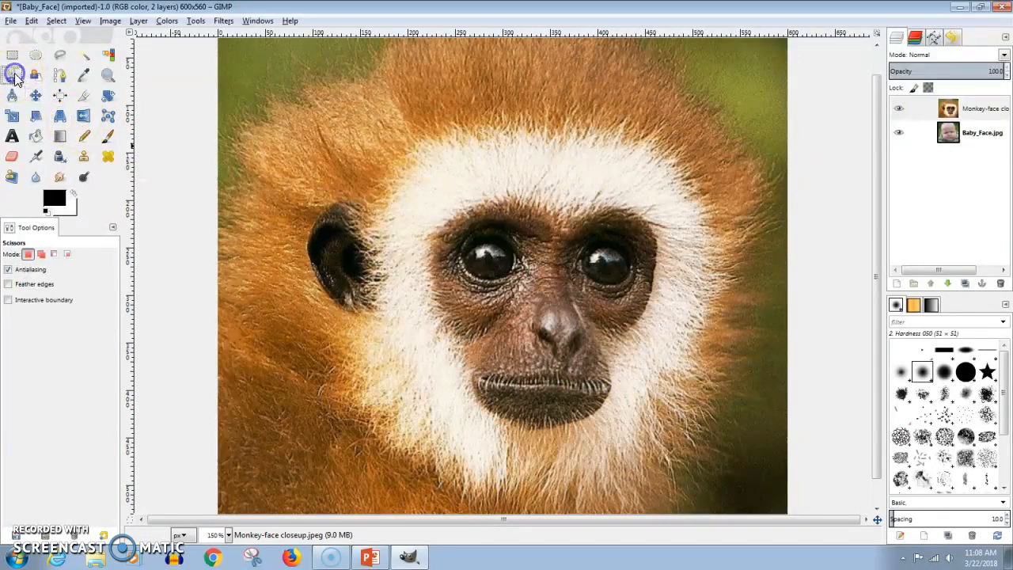
{"action": "left_click", "coordinate": [540, 143]}
{"action": "left_click", "coordinate": [554, 141]}
{"action": "left_click", "coordinate": [583, 141]}
{"action": "left_click", "coordinate": [592, 157]}
{"action": "left_click", "coordinate": [587, 177]}
{"action": "left_click", "coordinate": [549, 188]}
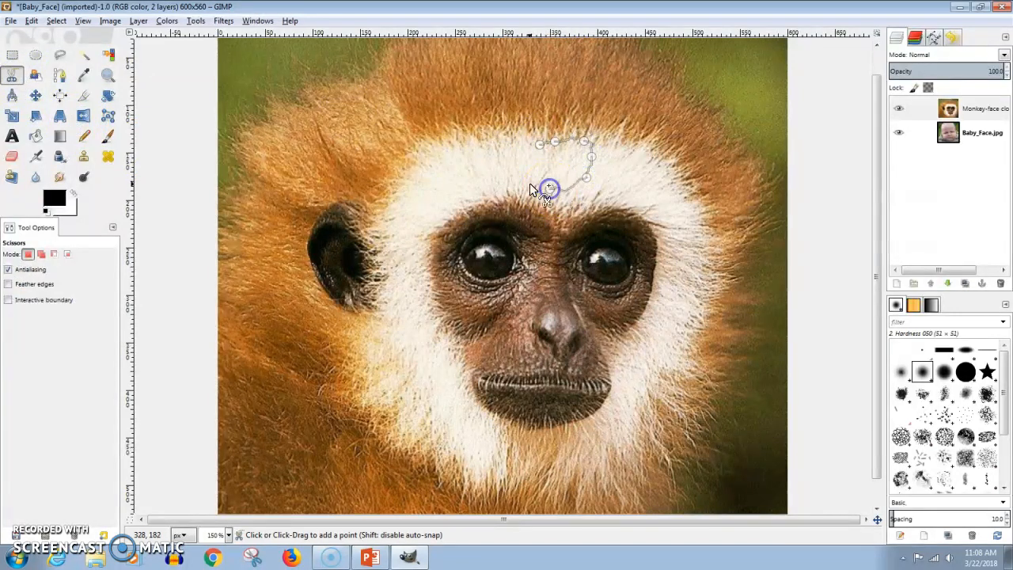
{"action": "left_click", "coordinate": [515, 126]}
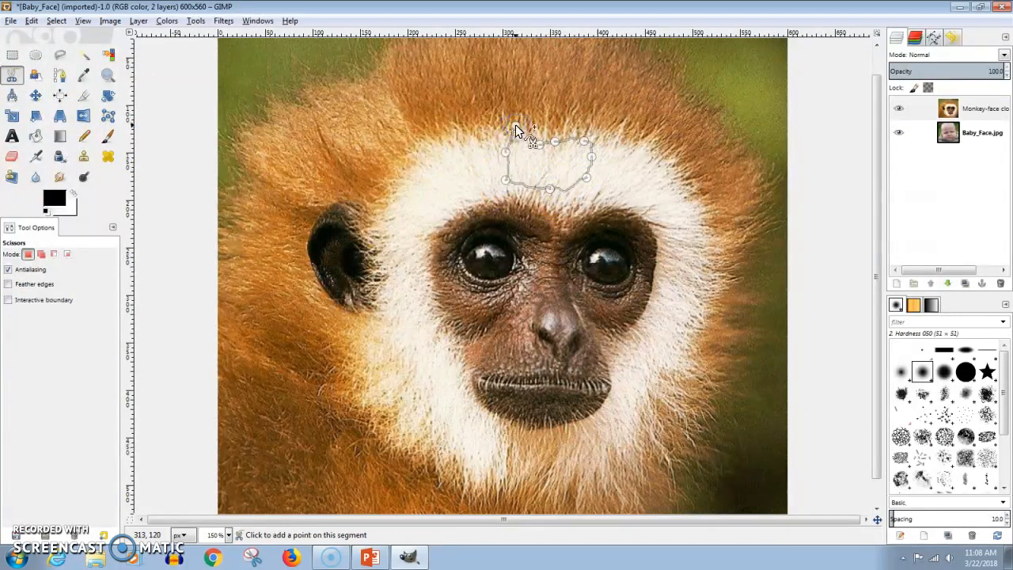
{"action": "left_click", "coordinate": [516, 105]}
{"action": "left_click", "coordinate": [530, 97]}
{"action": "left_click", "coordinate": [540, 99]}
{"action": "left_click", "coordinate": [539, 117]}
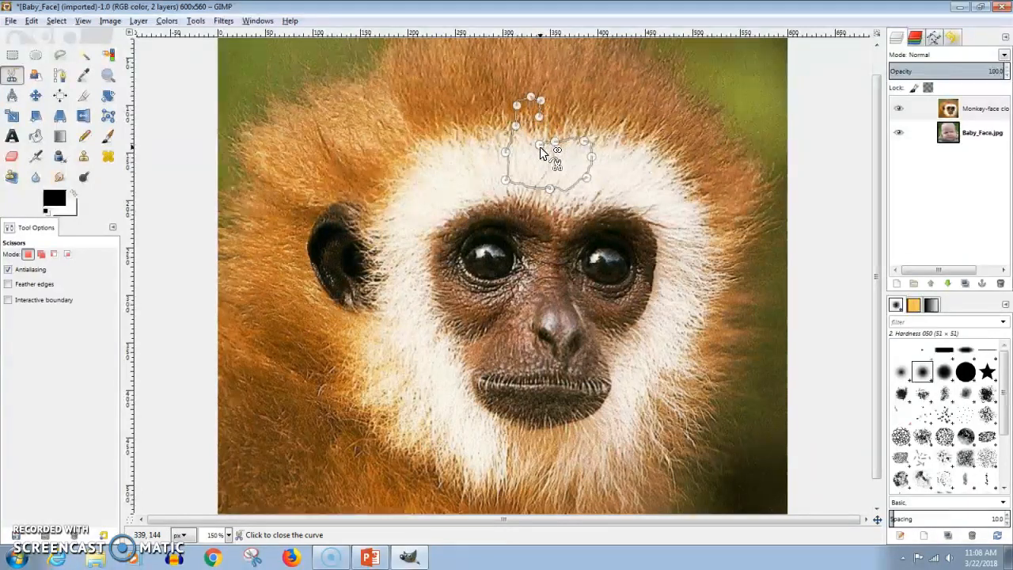
{"action": "left_click", "coordinate": [539, 131]}
{"action": "left_click", "coordinate": [541, 143]}
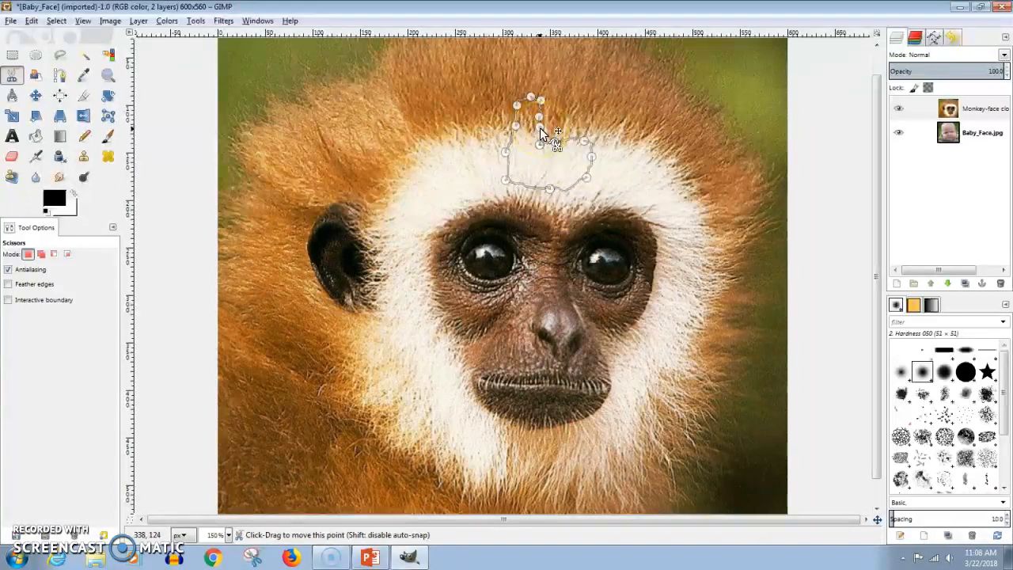
{"action": "left_click", "coordinate": [535, 163]}
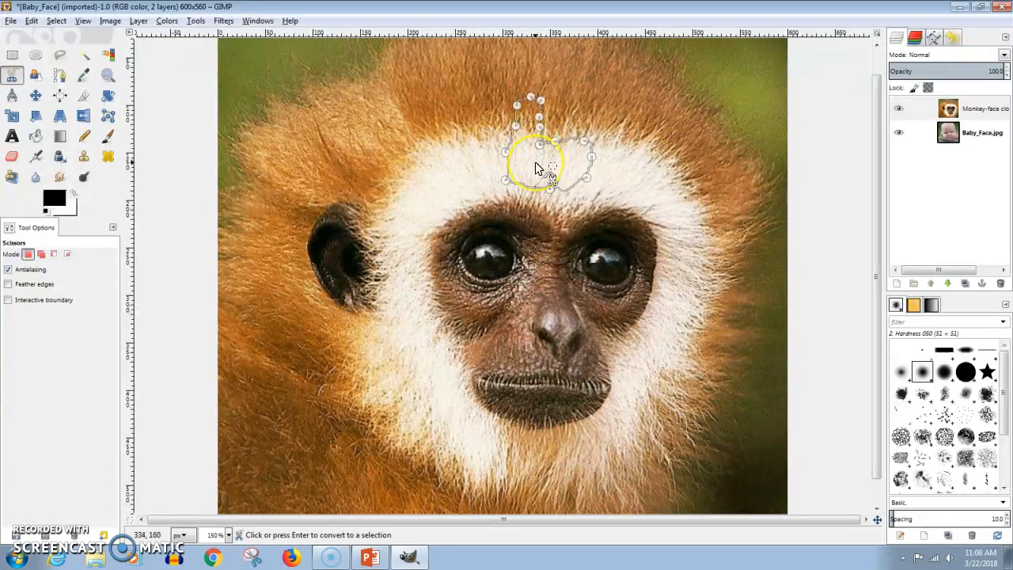
- Convert the forehead outline into a selection, delete that area from the Monkey-face closeup layer, and undo the deletion
{"action": "left_click", "coordinate": [535, 164]}
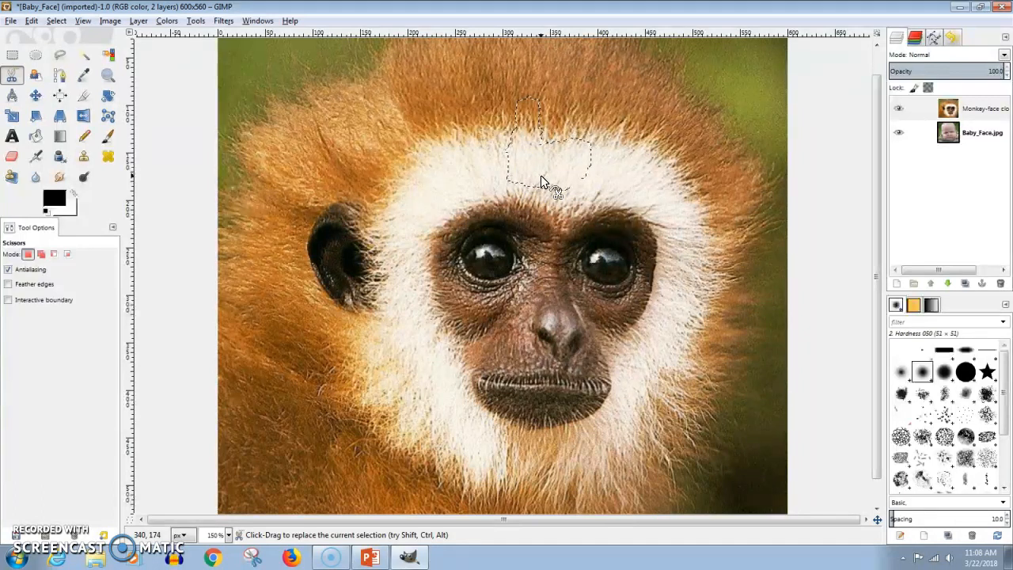
{"action": "left_click", "coordinate": [528, 167]}
{"action": "key", "text": "ctrl"}
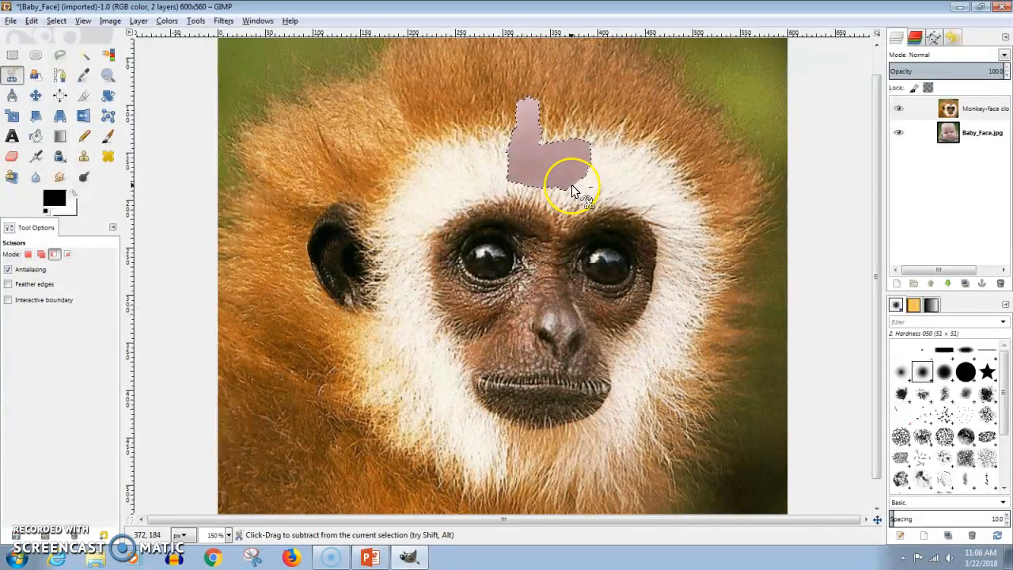
{"action": "left_click", "coordinate": [572, 184], "text": "ctrl"}
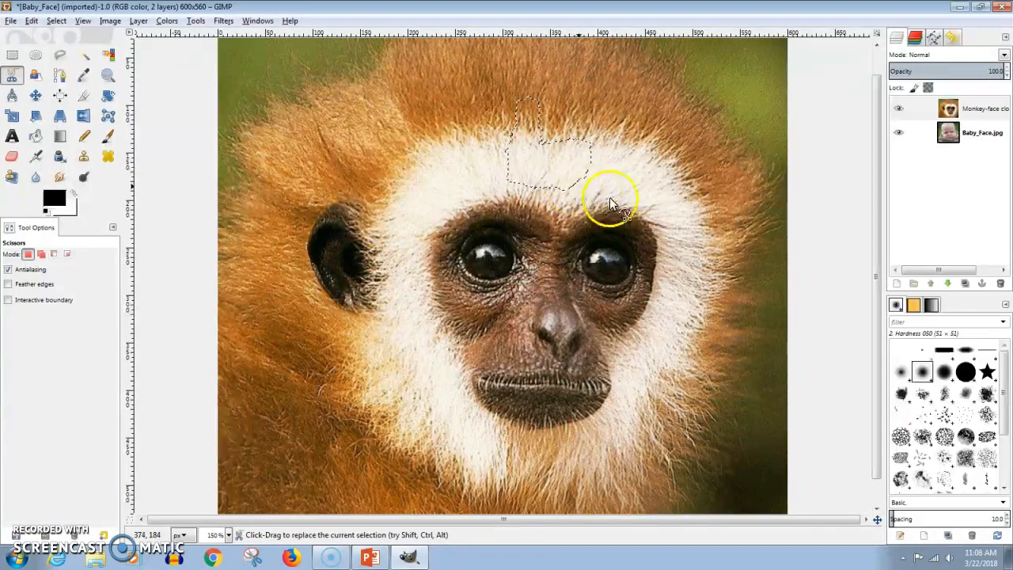
- Clear the forehead selection from the canvas
{"action": "left_click", "coordinate": [36, 95]}
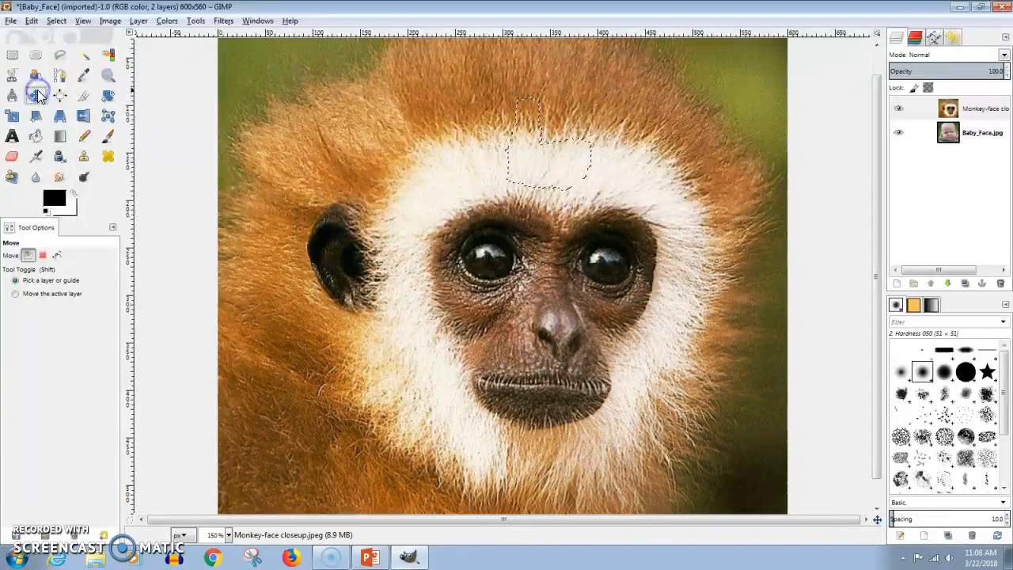
{"action": "left_click", "coordinate": [55, 21]}
{"action": "left_click", "coordinate": [61, 52]}
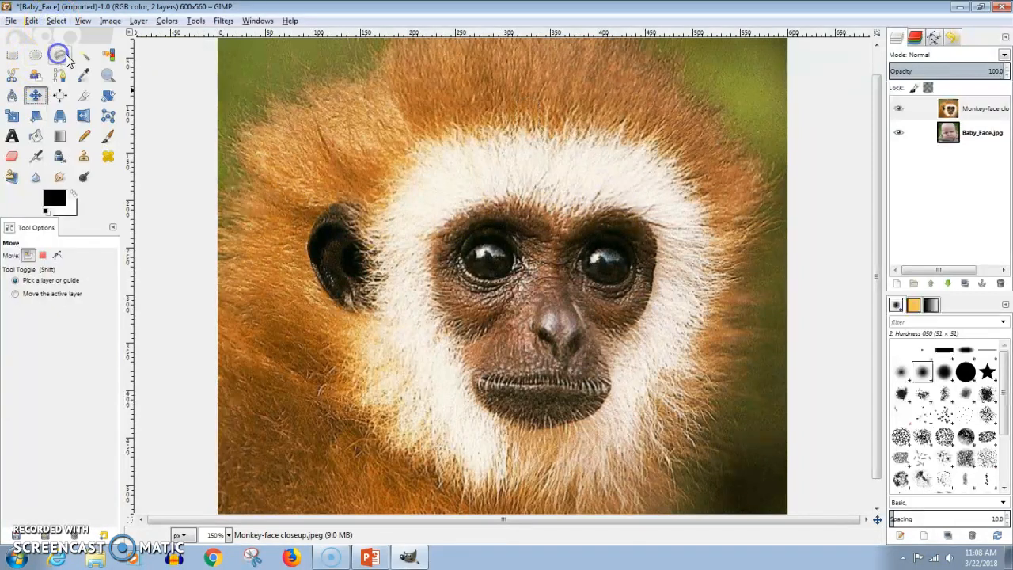
- Start a new Scissors Select outline at the brow centre, tracing around the monkey's right-hand eye patch down to beside the nose
{"action": "left_click", "coordinate": [13, 76]}
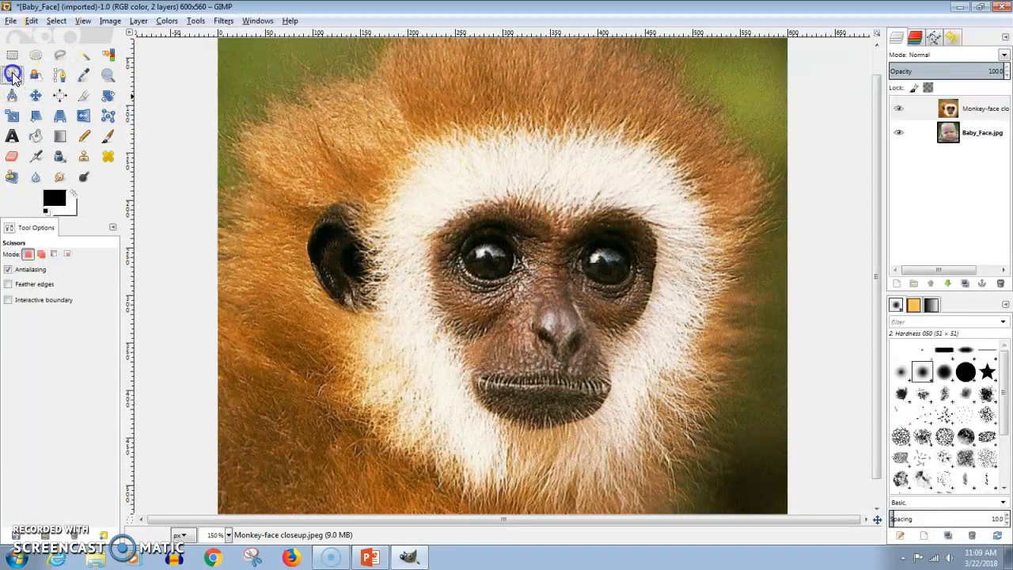
{"action": "left_click", "coordinate": [559, 229]}
{"action": "left_click", "coordinate": [583, 216]}
{"action": "left_click", "coordinate": [600, 212]}
{"action": "left_click", "coordinate": [625, 212]}
{"action": "left_click", "coordinate": [646, 228]}
{"action": "left_click", "coordinate": [653, 241]}
{"action": "left_click", "coordinate": [649, 292]}
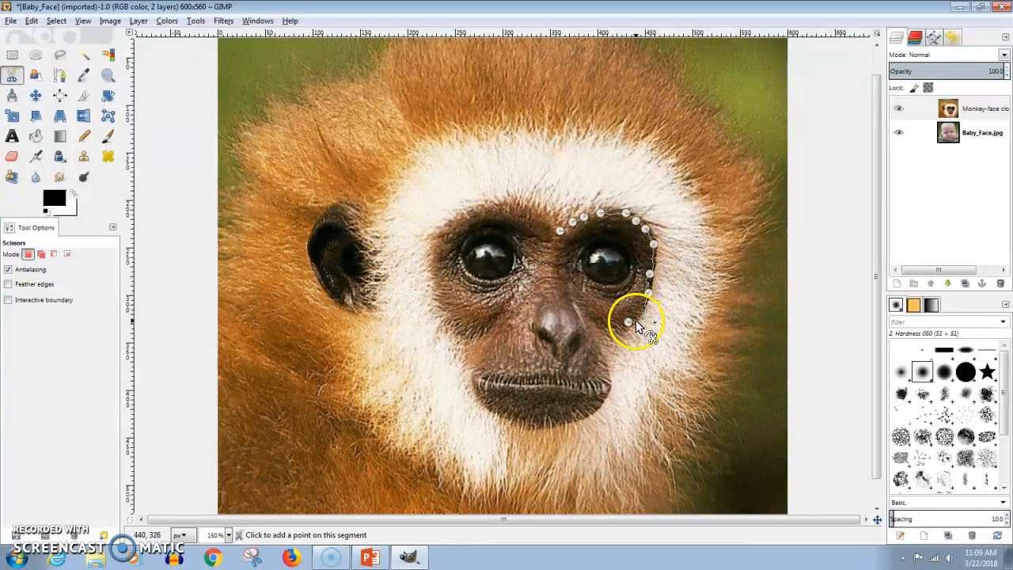
{"action": "left_click", "coordinate": [607, 322]}
{"action": "left_click", "coordinate": [581, 315]}
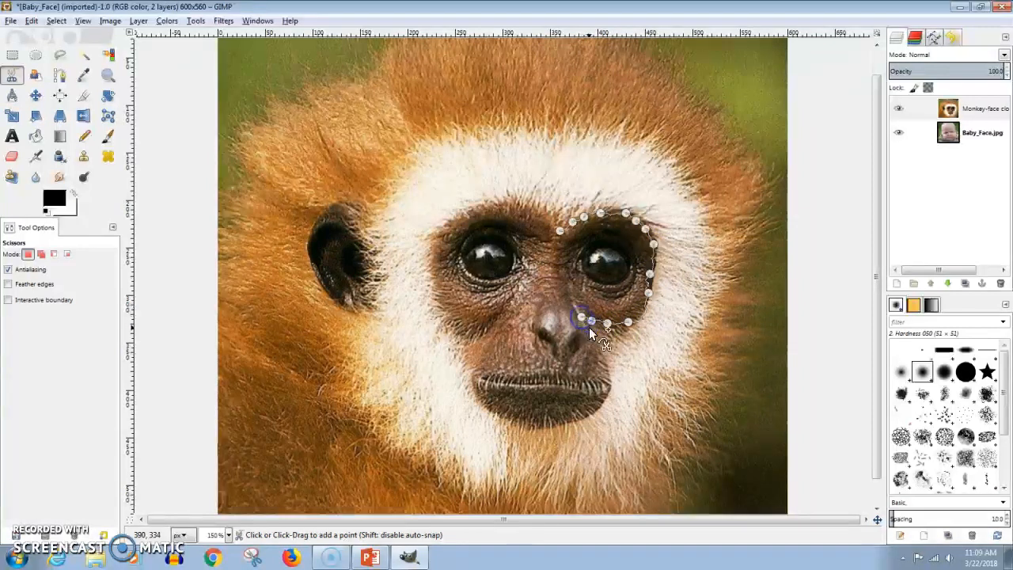
- Continue the scissors outline down the right-hand side of the muzzle and around the mouth to the middle of the chin
{"action": "left_click", "coordinate": [595, 345]}
{"action": "left_click", "coordinate": [602, 361]}
{"action": "left_click", "coordinate": [608, 384]}
{"action": "left_click", "coordinate": [603, 394]}
{"action": "left_click", "coordinate": [595, 407]}
{"action": "left_click", "coordinate": [553, 424]}
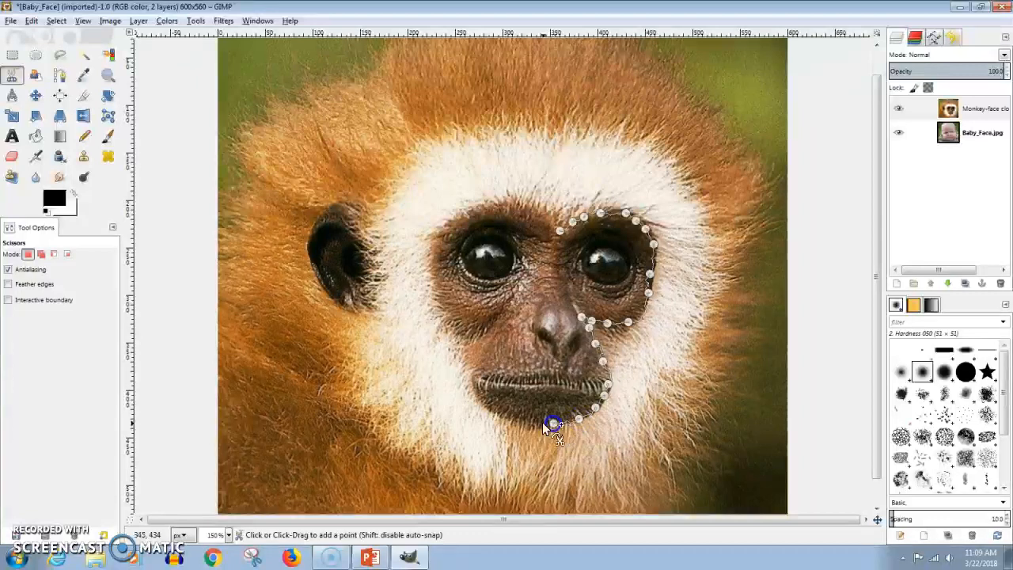
- Trace up the muzzle's left-hand side and around the other eye patch, close the outline at the brow, and convert it to a selection
{"action": "left_click", "coordinate": [486, 404]}
{"action": "left_click", "coordinate": [475, 358]}
{"action": "left_click", "coordinate": [479, 321]}
{"action": "left_click", "coordinate": [441, 294]}
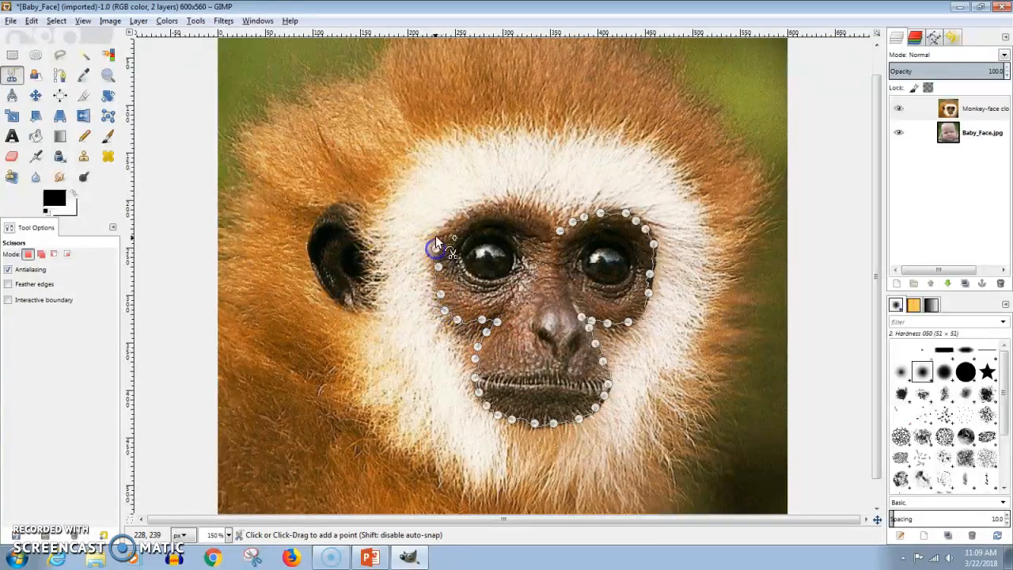
{"action": "left_click", "coordinate": [459, 215]}
{"action": "left_click", "coordinate": [554, 231]}
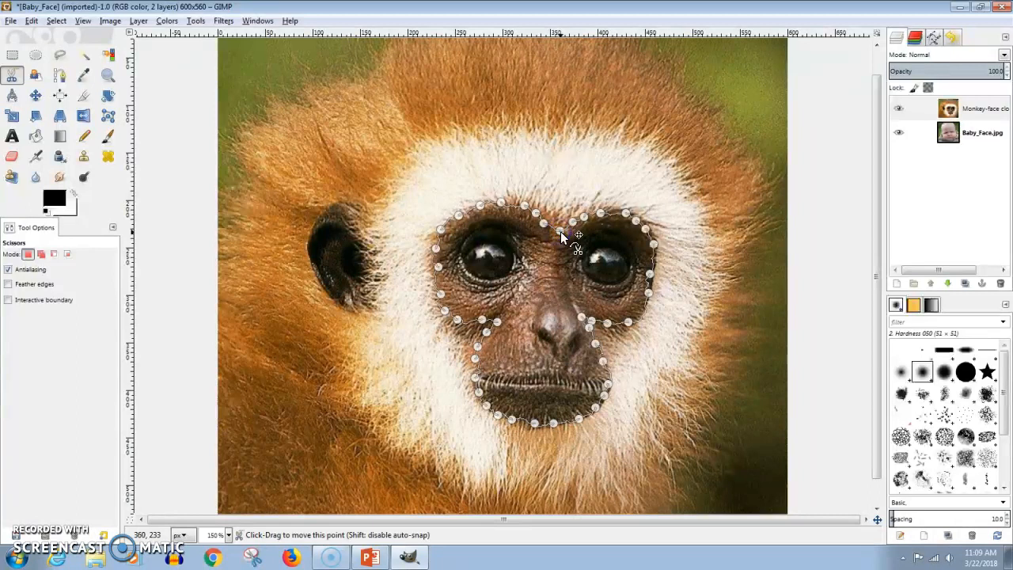
{"action": "left_click", "coordinate": [553, 303]}
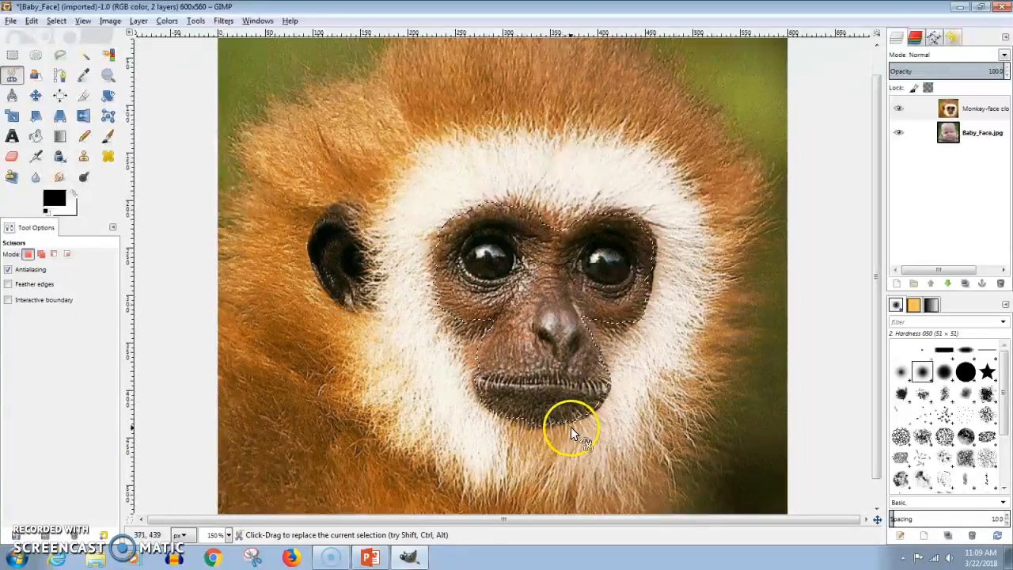
- Delete the selected face area from the Monkey-face closeup layer and undo that deletion
{"action": "key", "text": "Delete"}
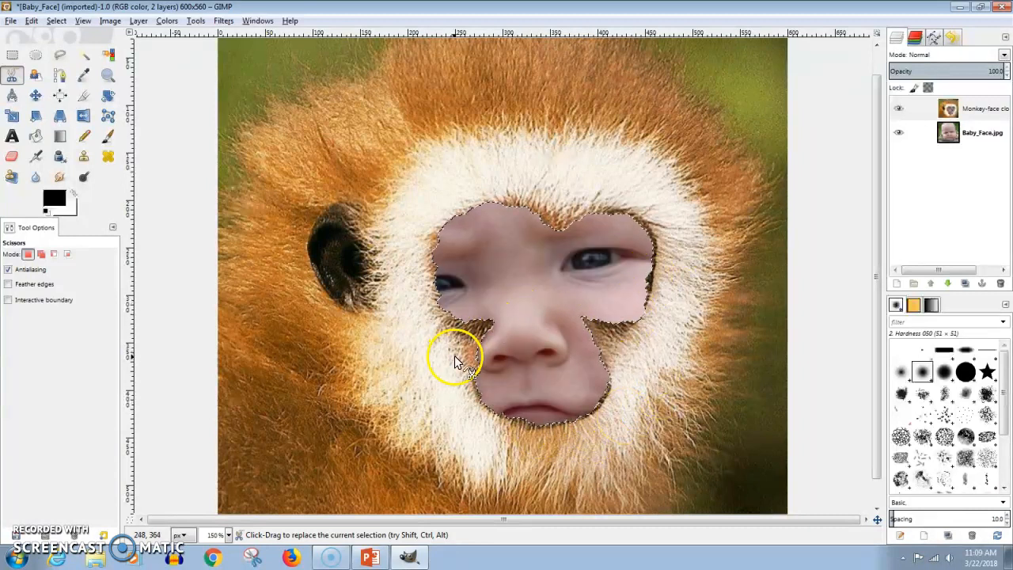
{"action": "key", "text": "ctrl+z"}
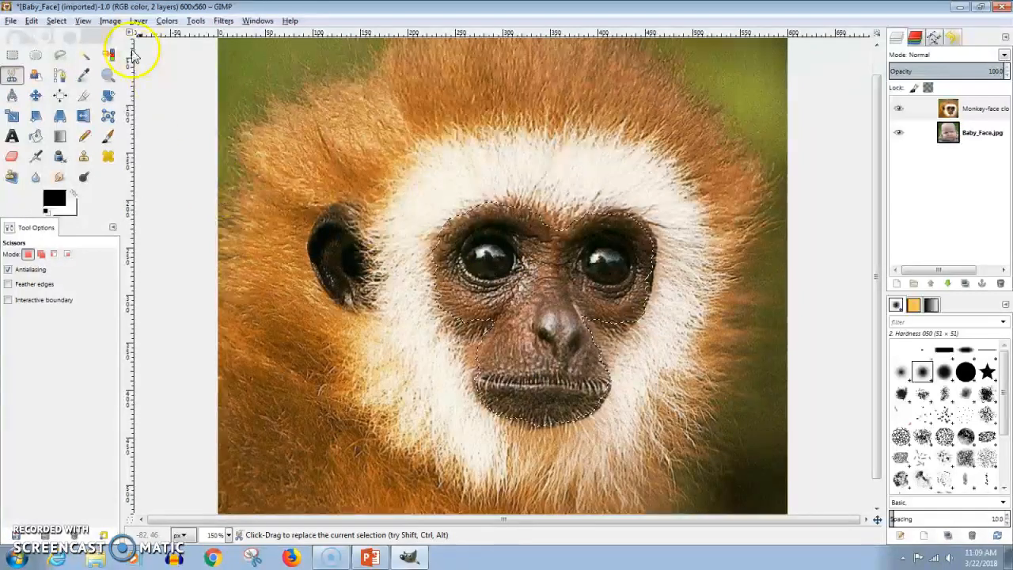
- Feather the monkey face selection by 25 px
{"action": "left_click", "coordinate": [57, 23]}
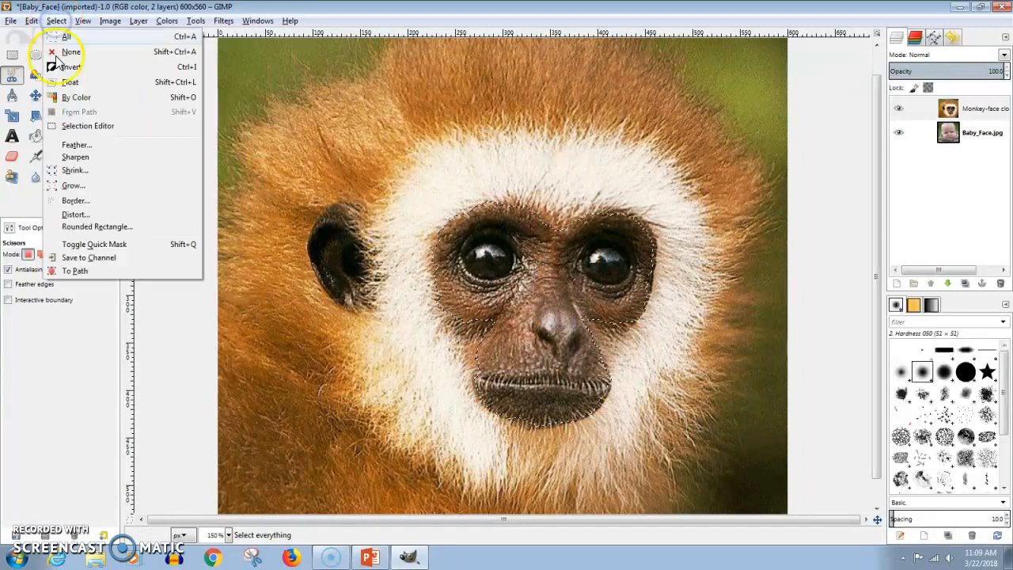
{"action": "left_click", "coordinate": [94, 151]}
{"action": "double_click", "coordinate": [153, 116]}
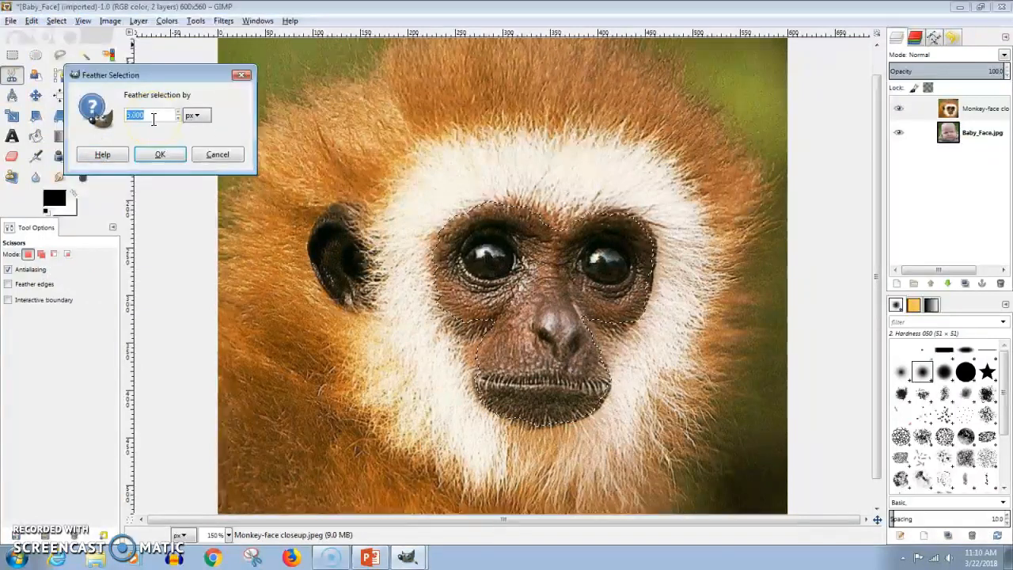
{"action": "type", "text": "25"}
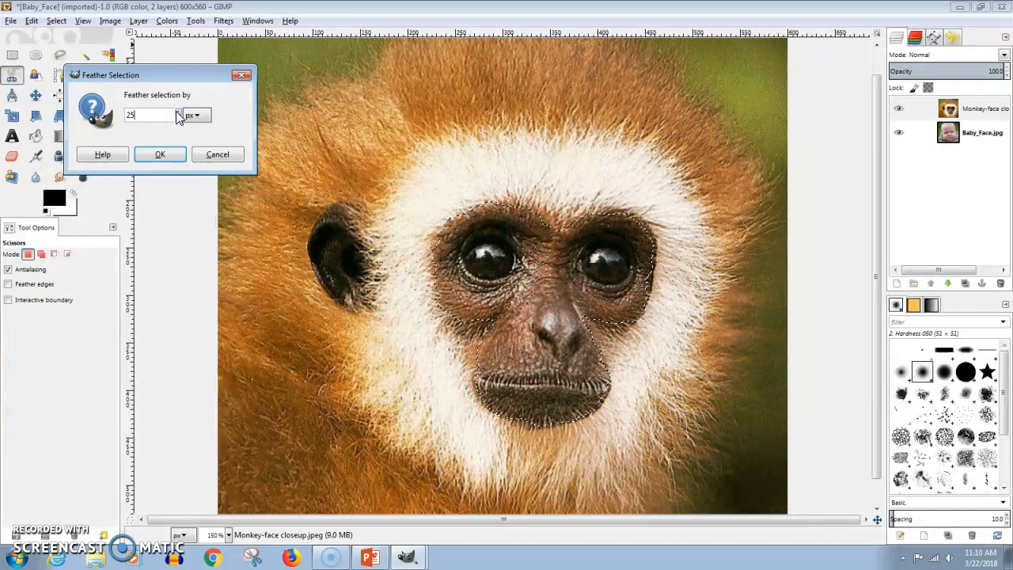
{"action": "left_click", "coordinate": [167, 159]}
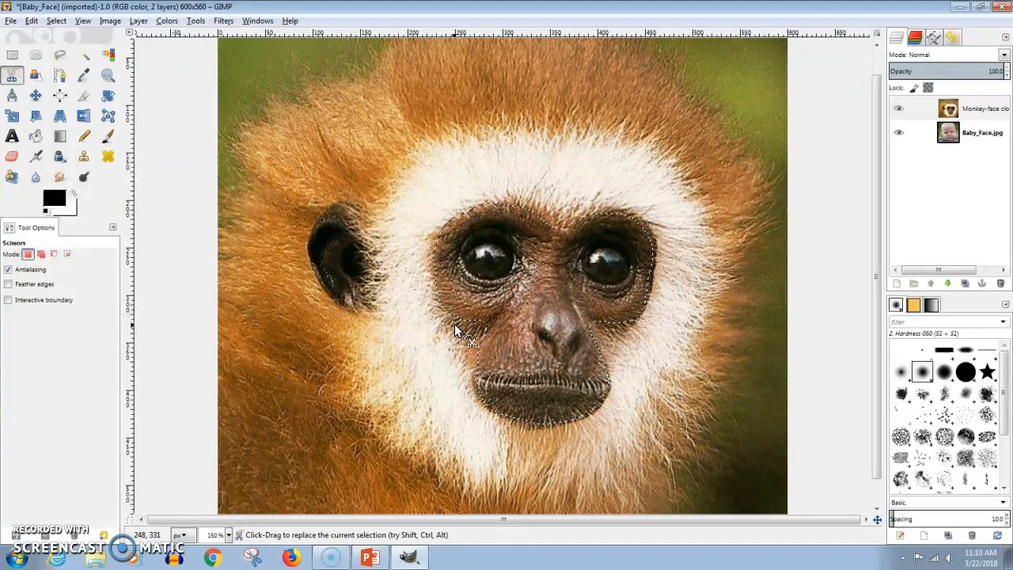
- Delete the feathered face area from the Monkey-face closeup layer and clear the selection
{"action": "key", "text": "Delete"}
{"action": "left_click", "coordinate": [598, 332]}
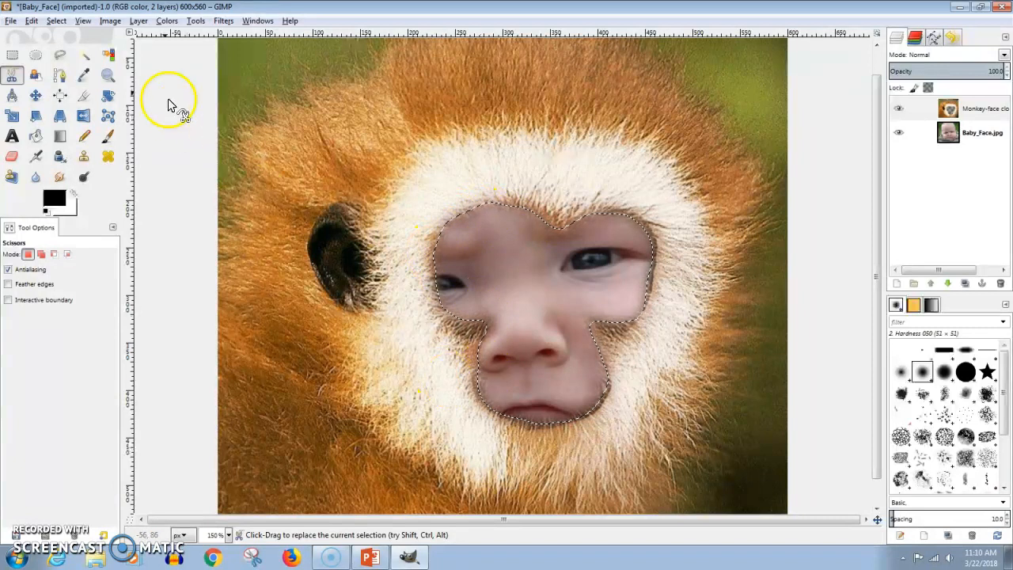
{"action": "left_click", "coordinate": [57, 21]}
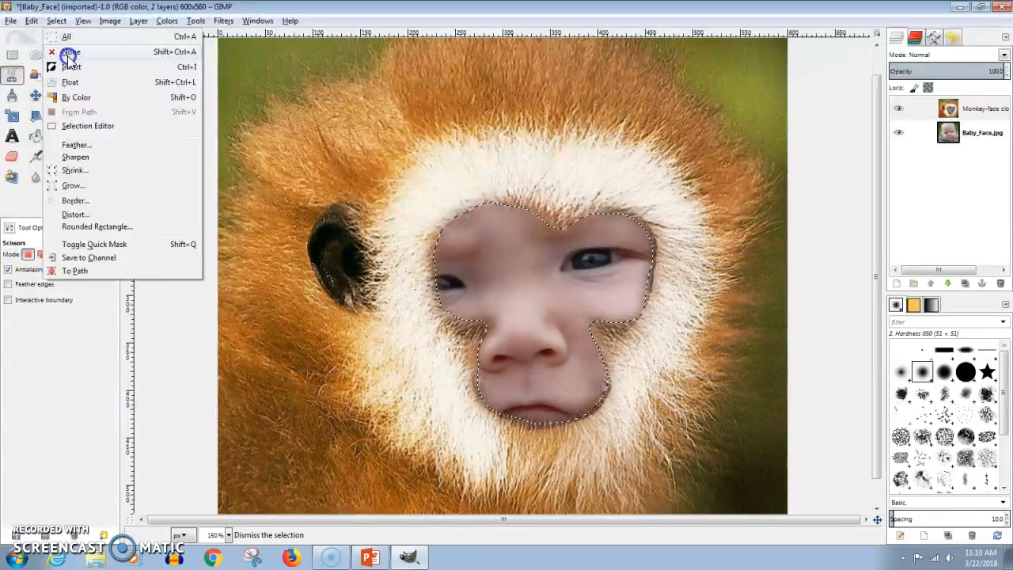
{"action": "left_click", "coordinate": [70, 52]}
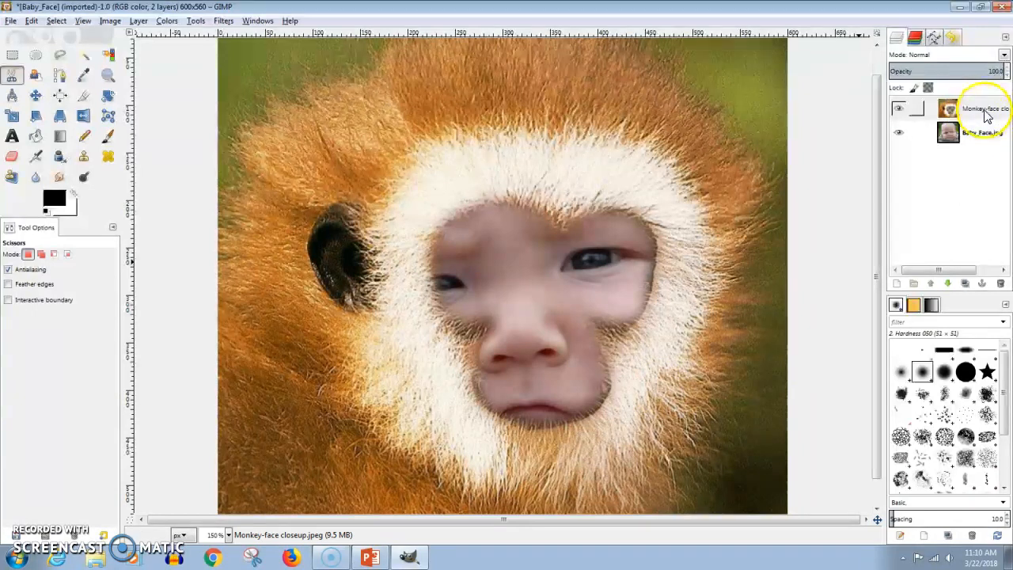
- Move the Baby_Face layer slightly to the right so both of the baby's eyes sit within the face opening
{"action": "left_click", "coordinate": [978, 139]}
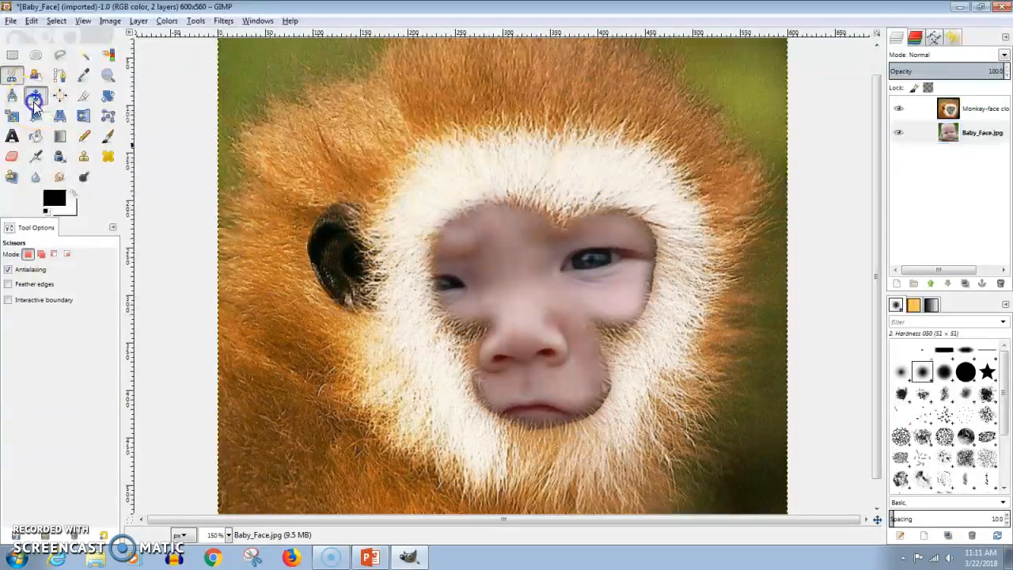
{"action": "left_click", "coordinate": [35, 96]}
{"action": "left_click_drag", "start_coordinate": [504, 280], "coordinate": [534, 278]}
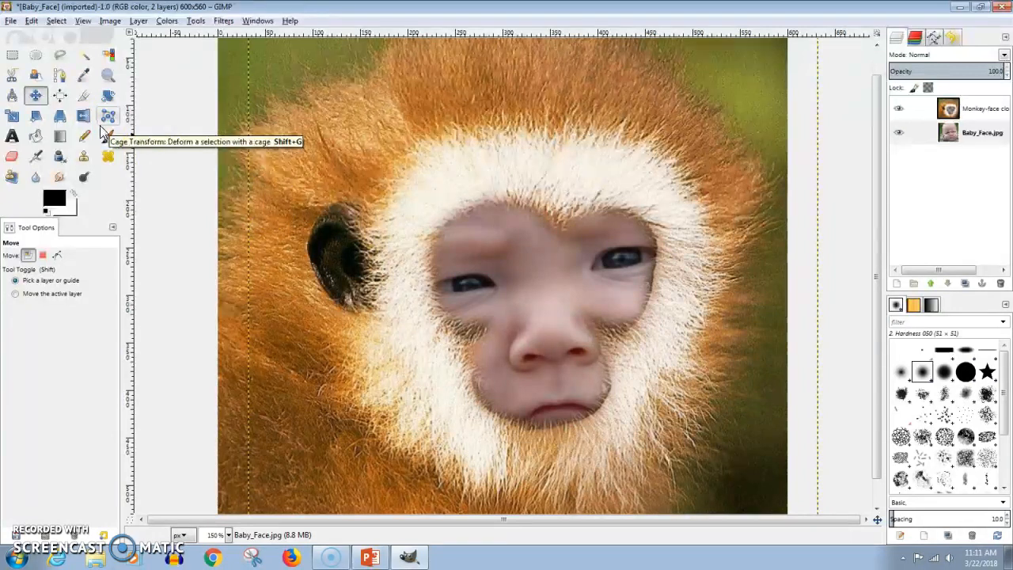
- Scale the Baby_Face layer down to 461 × 484 px so the baby's features fit the monkey's face opening
{"action": "left_click", "coordinate": [12, 117]}
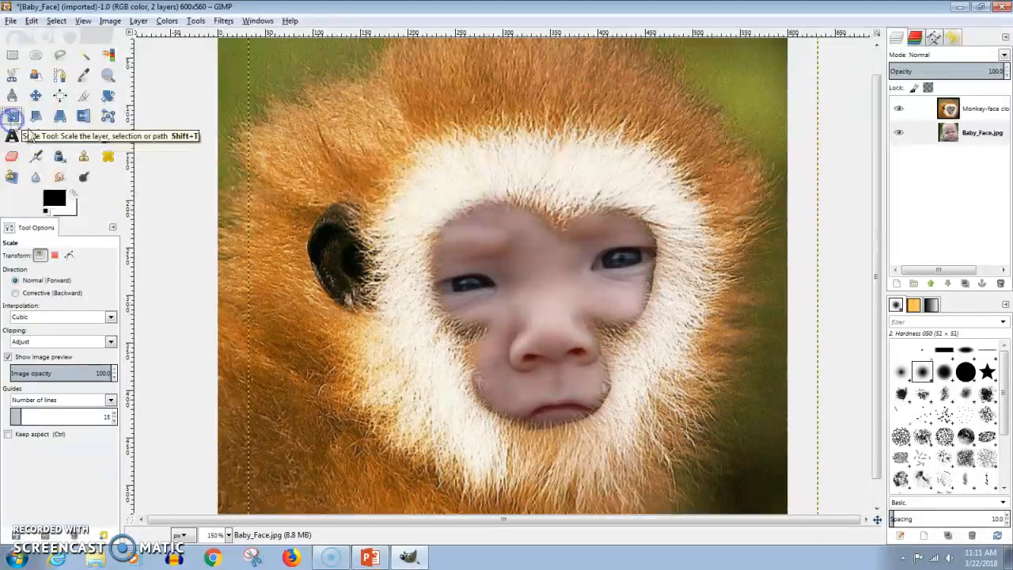
{"action": "left_click", "coordinate": [517, 281]}
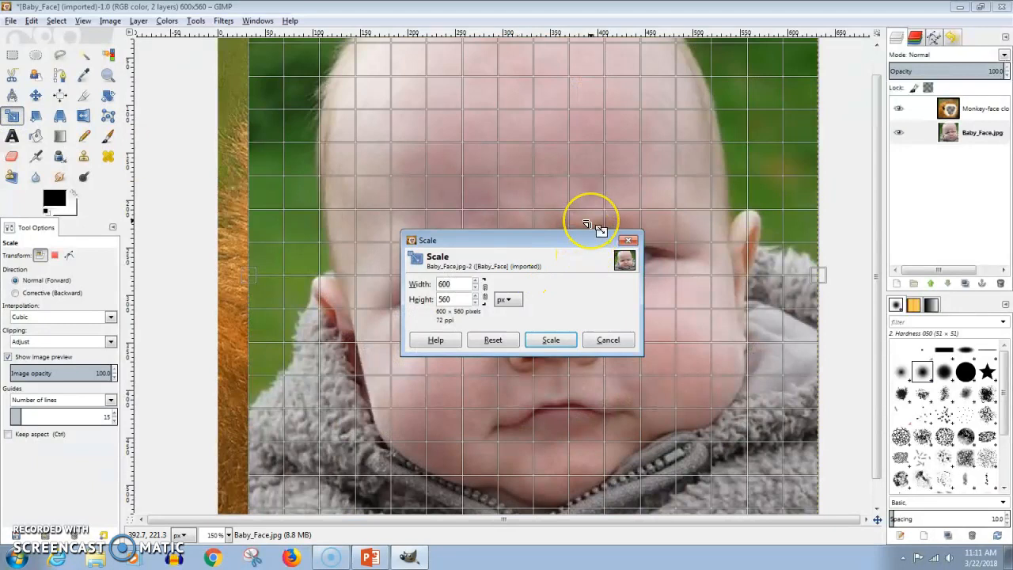
{"action": "key", "text": "minus"}
{"action": "key", "text": "minus"}
{"action": "left_click_drag", "start_coordinate": [526, 249], "coordinate": [218, 119]}
{"action": "left_click_drag", "start_coordinate": [390, 162], "coordinate": [417, 172]}
{"action": "left_click_drag", "start_coordinate": [639, 286], "coordinate": [615, 281]}
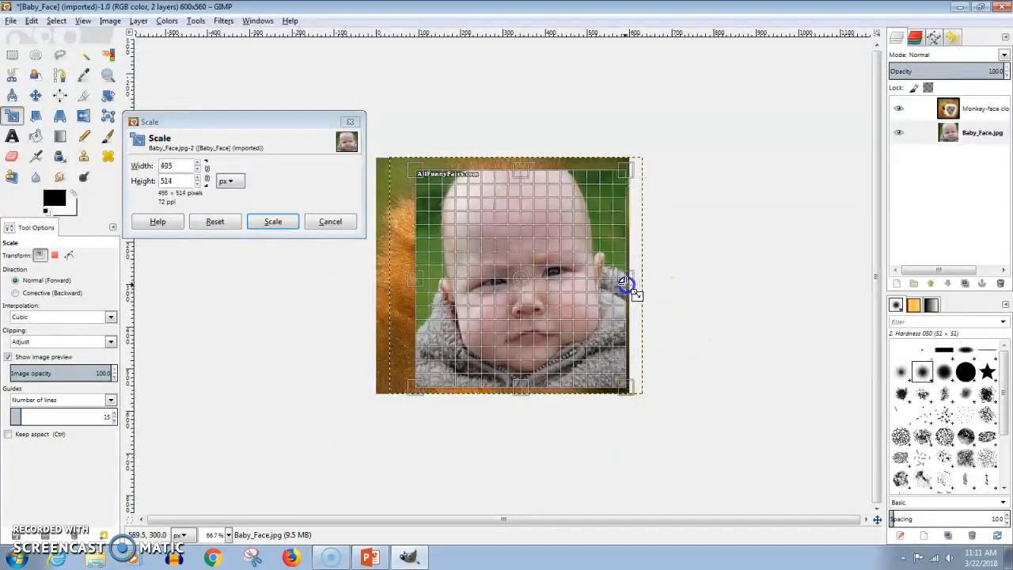
{"action": "left_click_drag", "start_coordinate": [621, 383], "coordinate": [612, 370]}
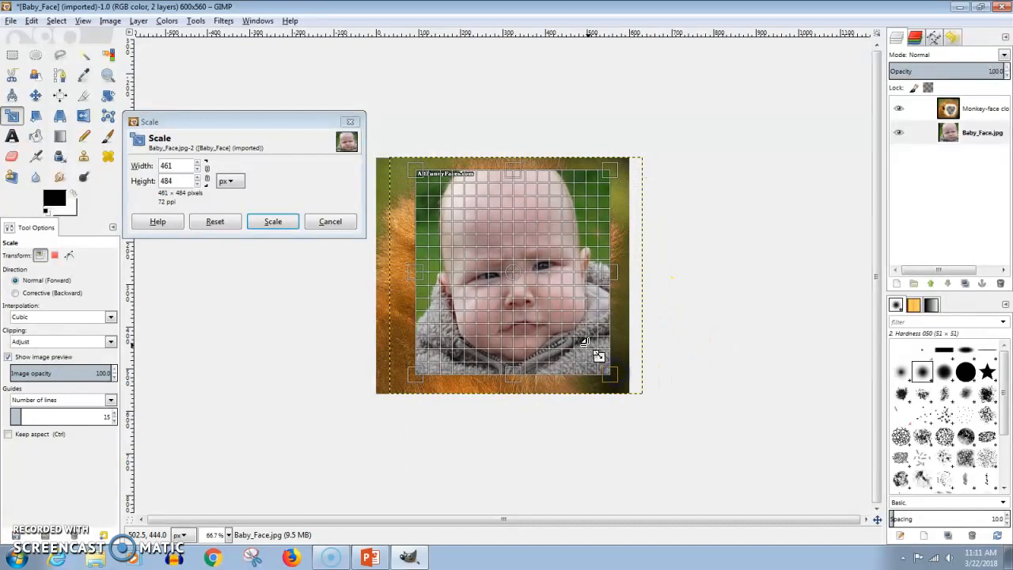
{"action": "left_click", "coordinate": [272, 221]}
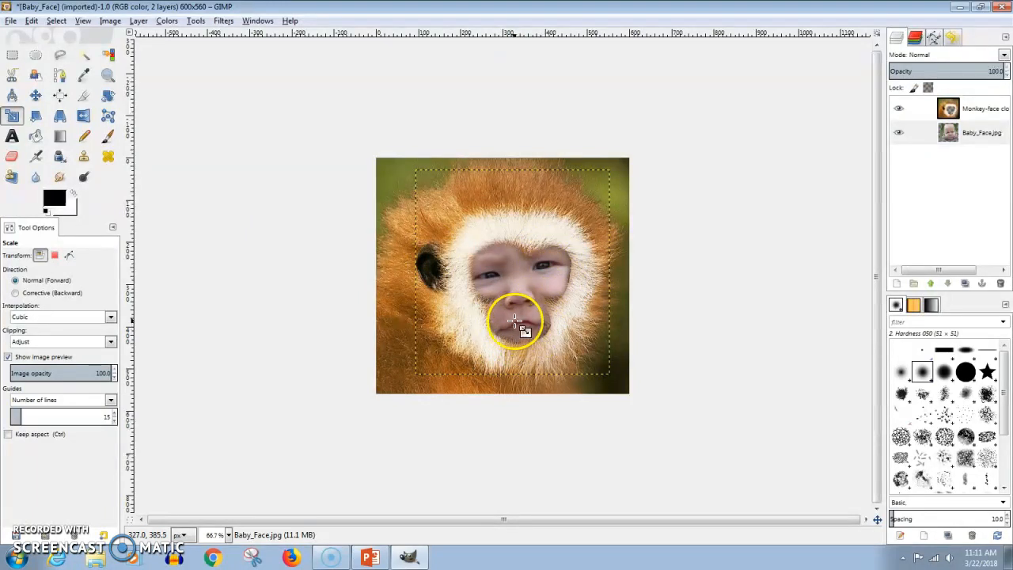
{"action": "mouse_move", "coordinate": [522, 318]}
{"action": "left_mouse_down"}
{"action": "mouse_move", "coordinate": [498, 290]}
{"action": "mouse_move", "coordinate": [518, 299]}
{"action": "left_mouse_up"}
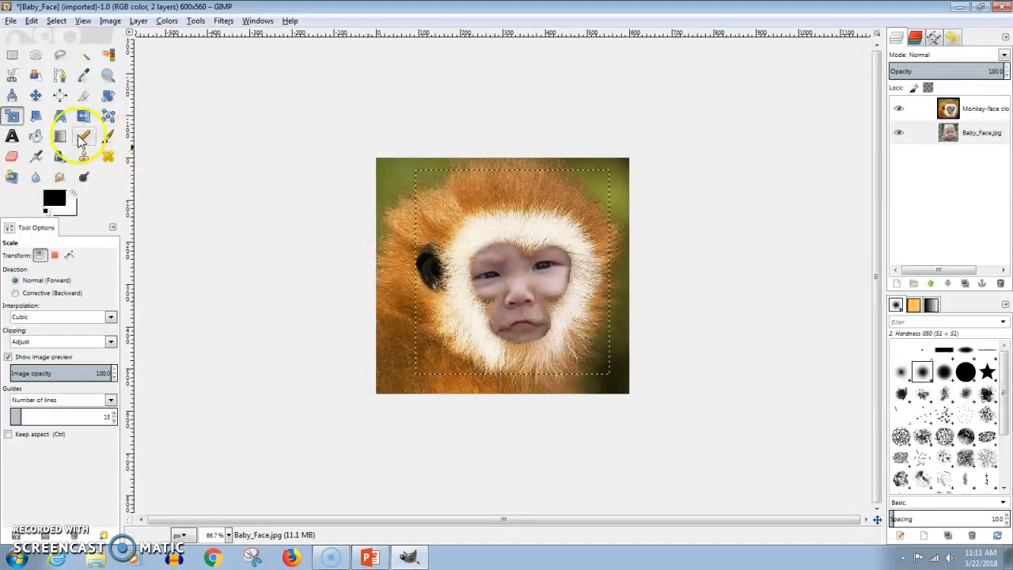
- Rotate the Baby_Face layer slightly clockwise to level the baby's eyes, and shift it to centre the features in the opening
{"action": "left_click", "coordinate": [108, 96]}
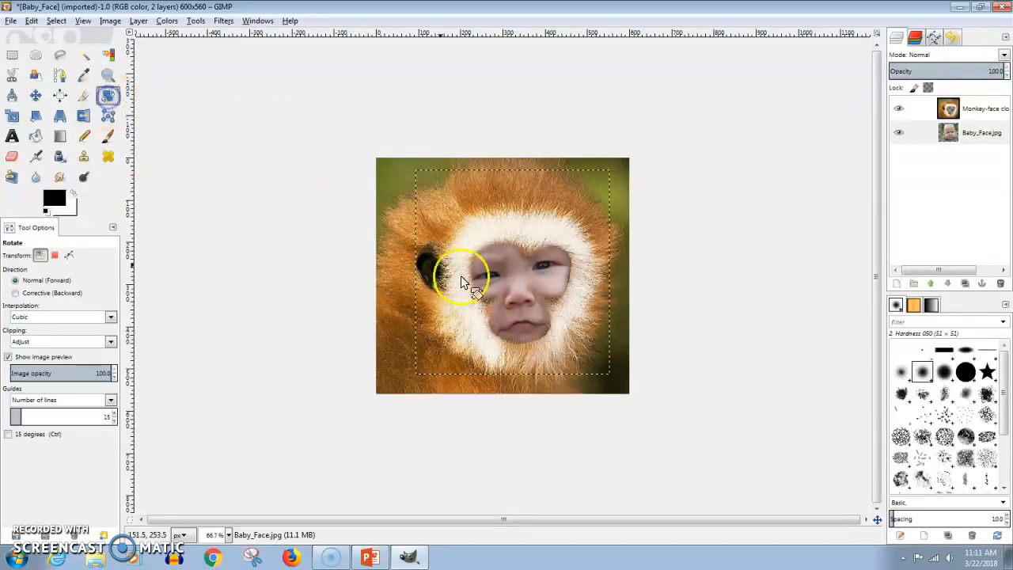
{"action": "left_click", "coordinate": [515, 270]}
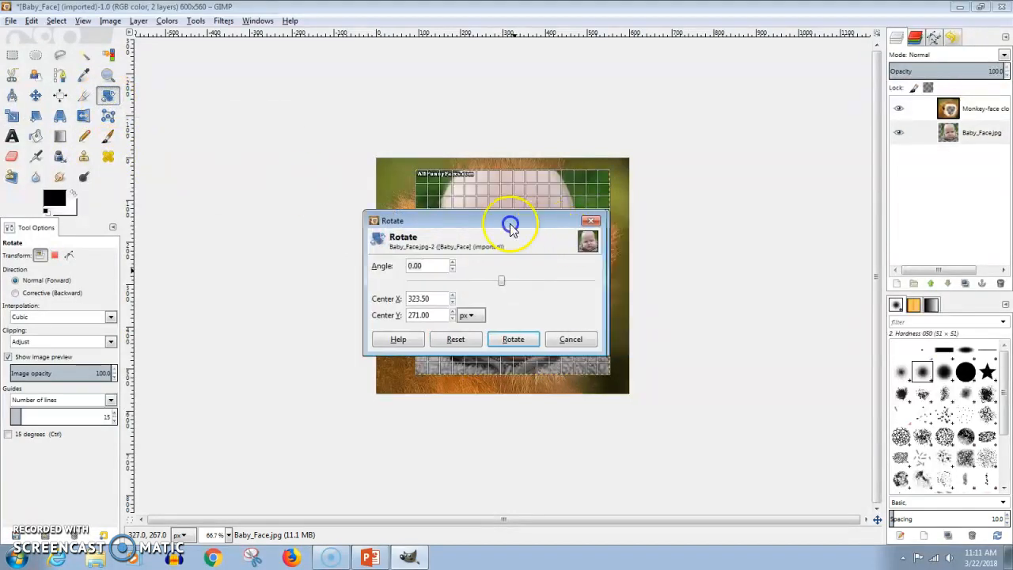
{"action": "left_click_drag", "start_coordinate": [511, 226], "coordinate": [312, 151]}
{"action": "left_click_drag", "start_coordinate": [530, 192], "coordinate": [549, 209]}
{"action": "left_click", "coordinate": [328, 264]}
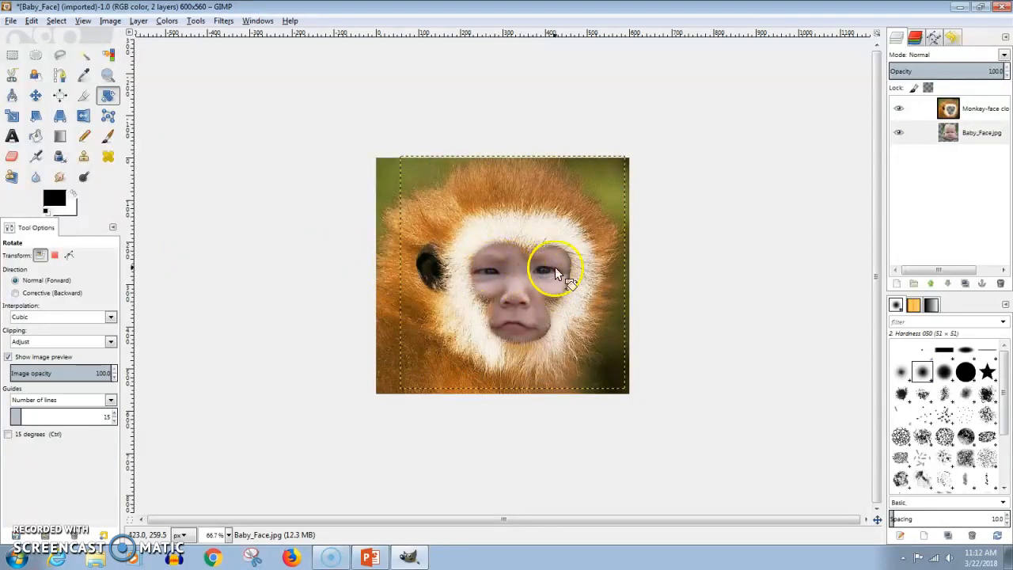
{"action": "left_click", "coordinate": [36, 94]}
{"action": "left_click_drag", "start_coordinate": [506, 284], "coordinate": [511, 279]}
- Scale the Baby_Face layer down to 512 px high, narrow it slightly, and shift it right to centre the features in the face opening
{"action": "left_click", "coordinate": [12, 115]}
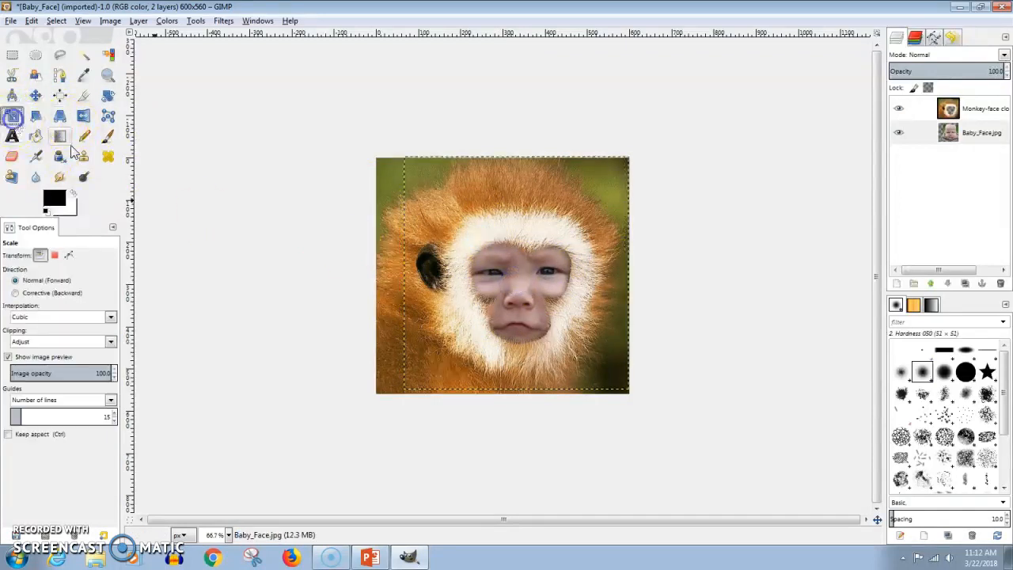
{"action": "left_click", "coordinate": [518, 290]}
{"action": "left_click_drag", "start_coordinate": [627, 388], "coordinate": [616, 377]}
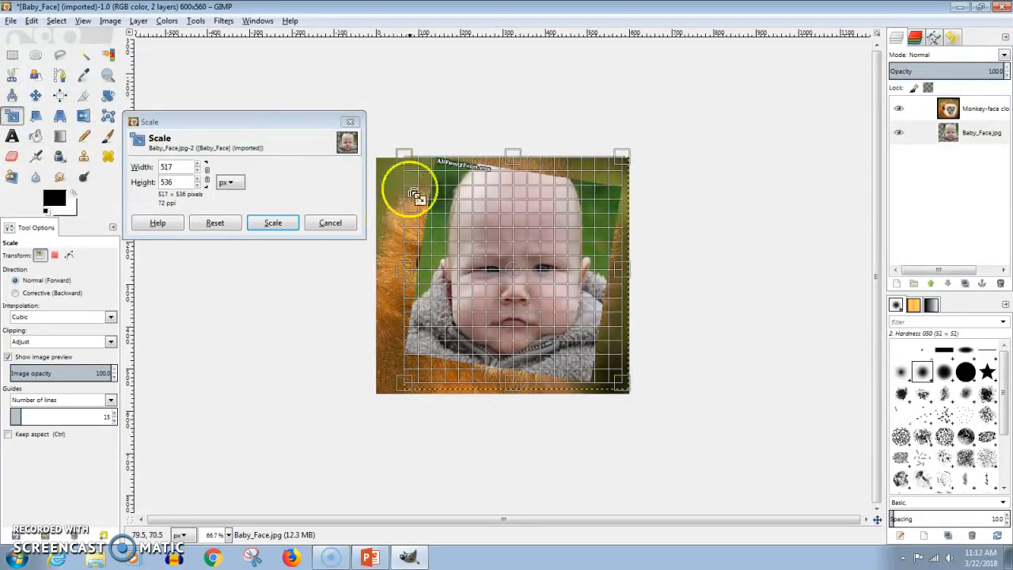
{"action": "left_click_drag", "start_coordinate": [410, 171], "coordinate": [420, 182]}
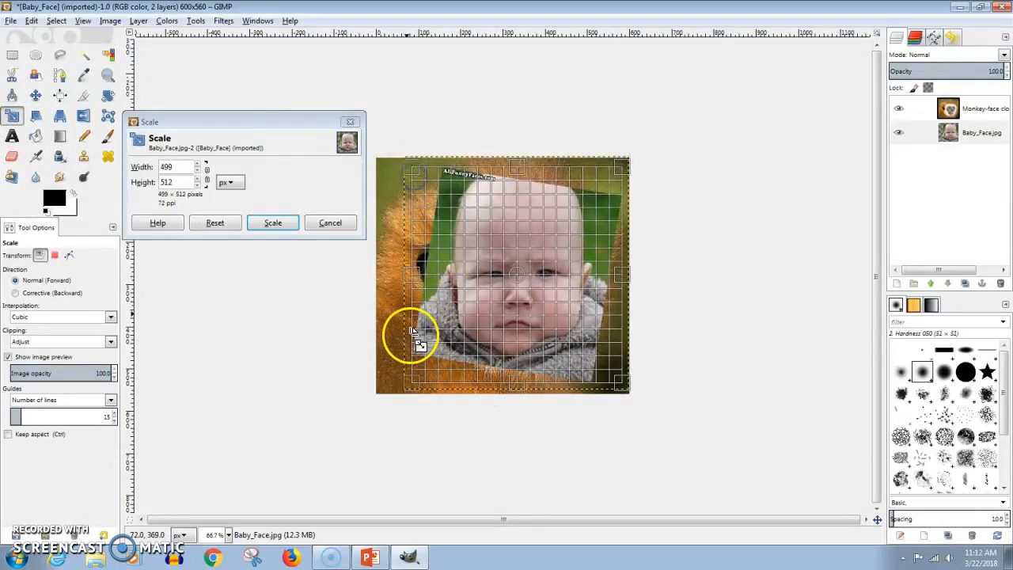
{"action": "left_click_drag", "start_coordinate": [416, 273], "coordinate": [420, 274]}
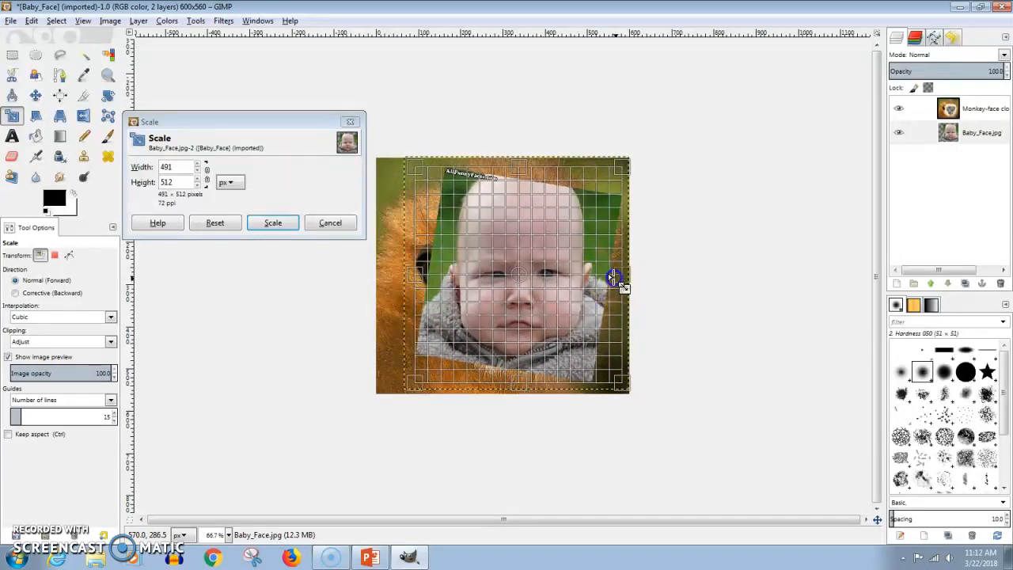
{"action": "left_click", "coordinate": [272, 223]}
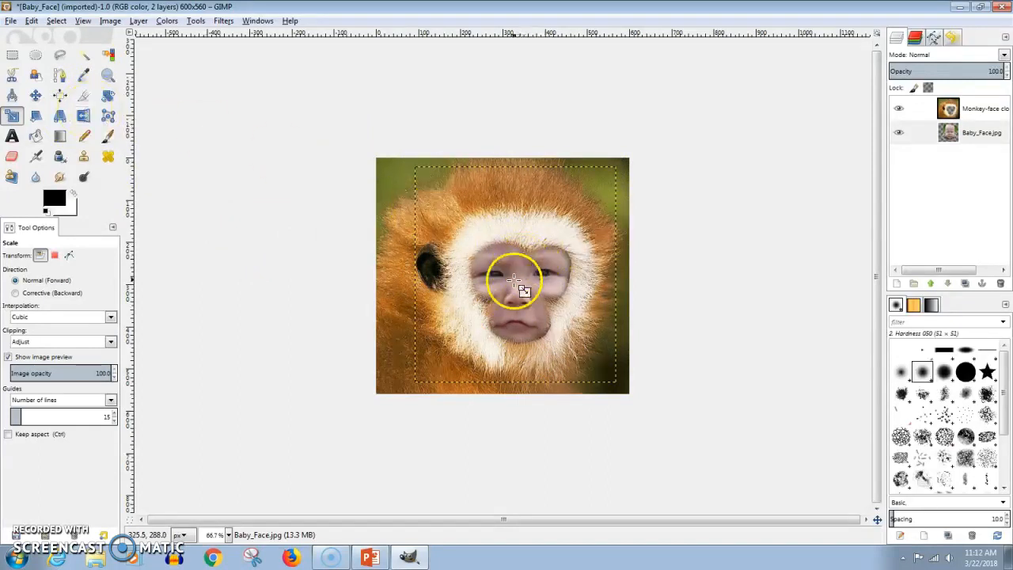
{"action": "left_click", "coordinate": [36, 95]}
{"action": "left_click_drag", "start_coordinate": [519, 283], "coordinate": [530, 280]}
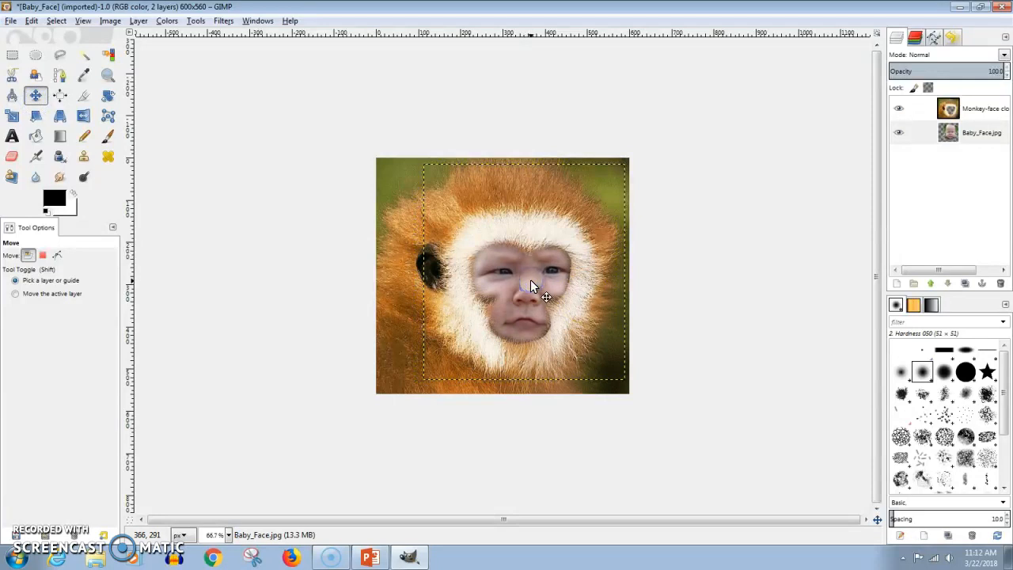
- Start exporting the combined image and choose the Multimedia Tech folder on the personal network drive as the destination
{"action": "left_click", "coordinate": [11, 21]}
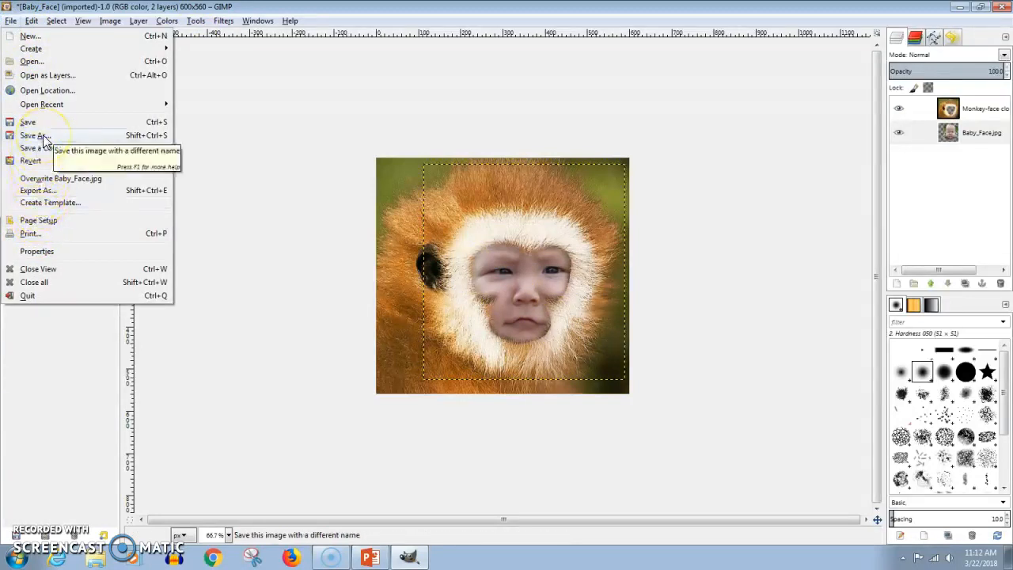
{"action": "left_click", "coordinate": [53, 192]}
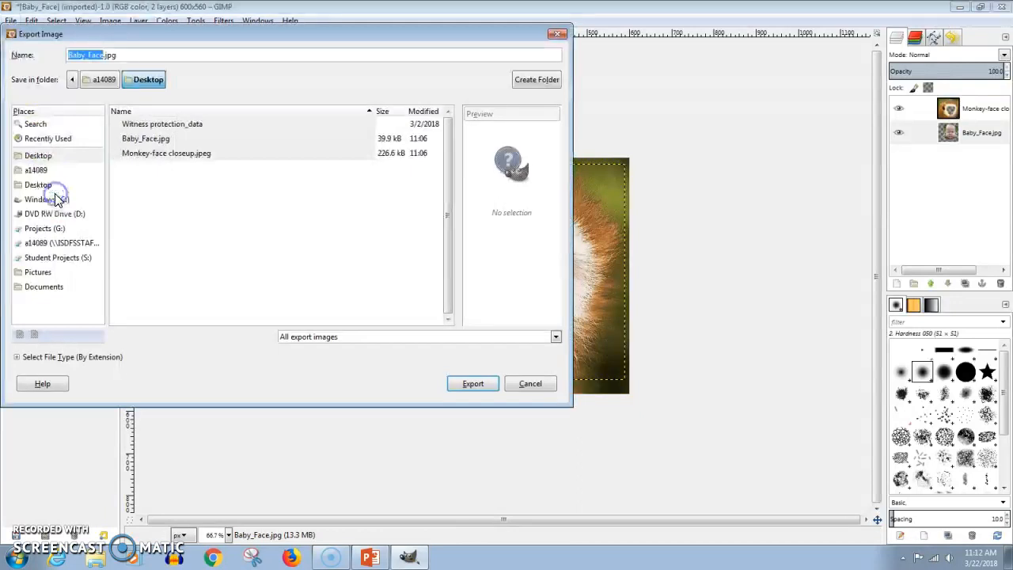
{"action": "left_click", "coordinate": [47, 243]}
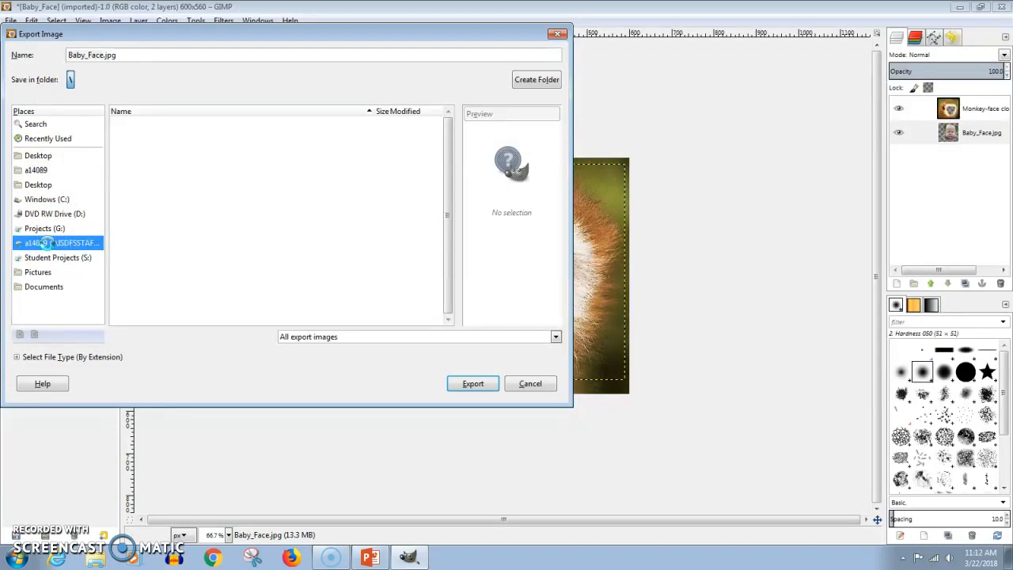
{"action": "left_click", "coordinate": [154, 254]}
{"action": "scroll", "coordinate": [155, 253], "scroll_direction": "down", "scroll_amount": 2}
{"action": "scroll", "coordinate": [154, 250], "scroll_direction": "down", "scroll_amount": 6}
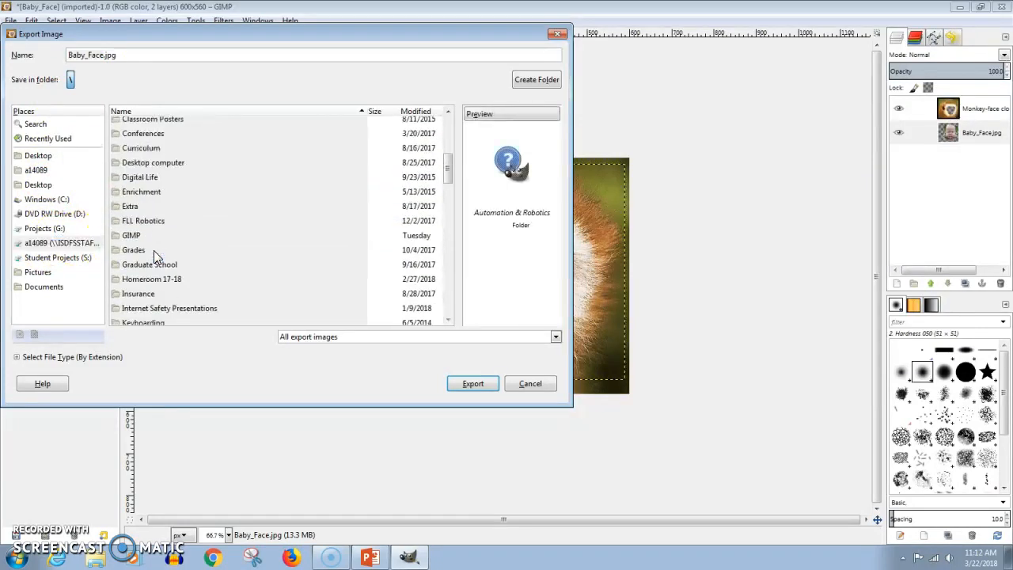
{"action": "scroll", "coordinate": [156, 247], "scroll_direction": "down", "scroll_amount": 5}
{"action": "left_click", "coordinate": [160, 277]}
{"action": "double_click", "coordinate": [152, 289]}
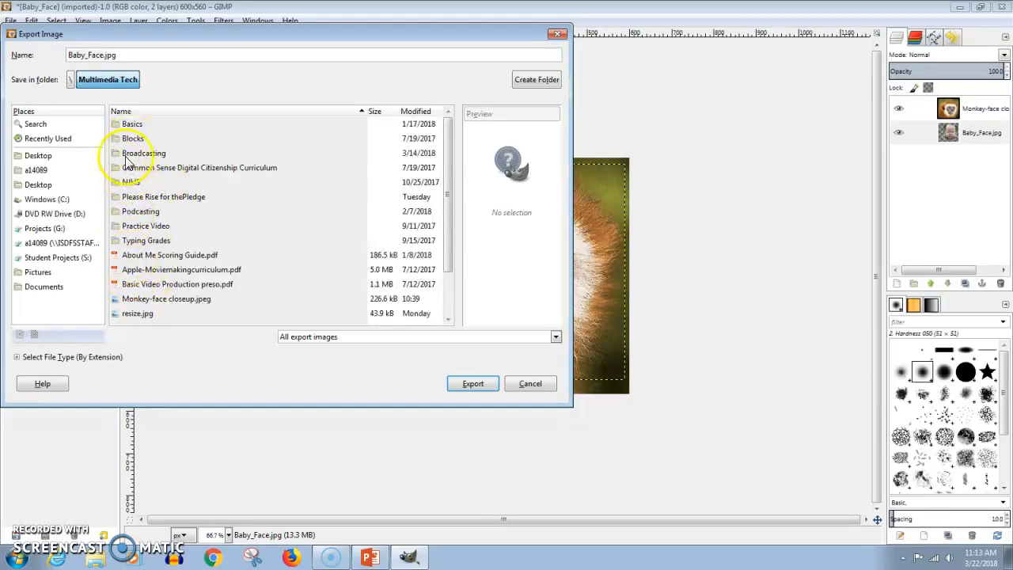
- Create a new folder named GIMP inside Multimedia Tech for the exported image
{"action": "left_click", "coordinate": [524, 84]}
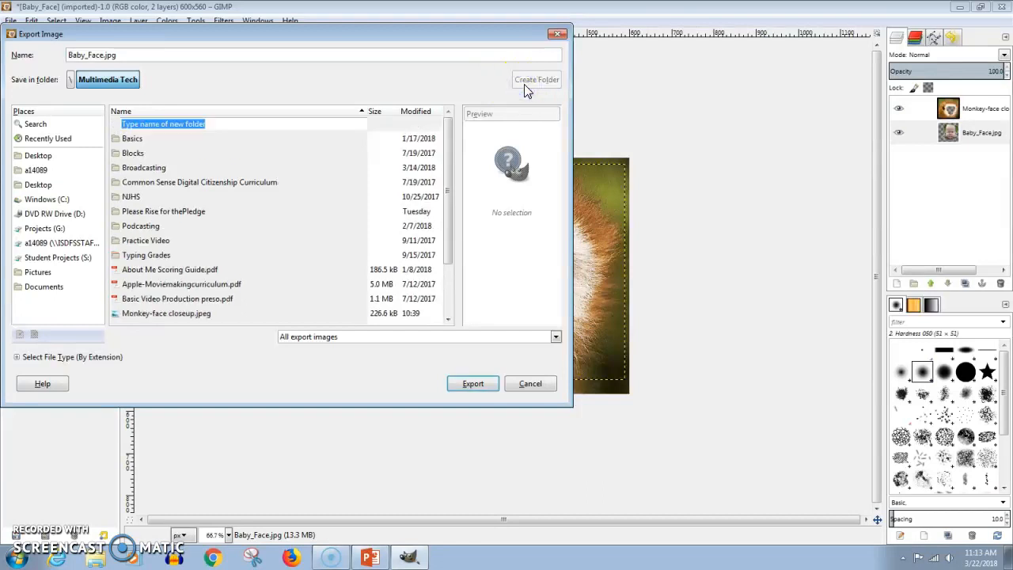
{"action": "type", "text": "GIMP"}
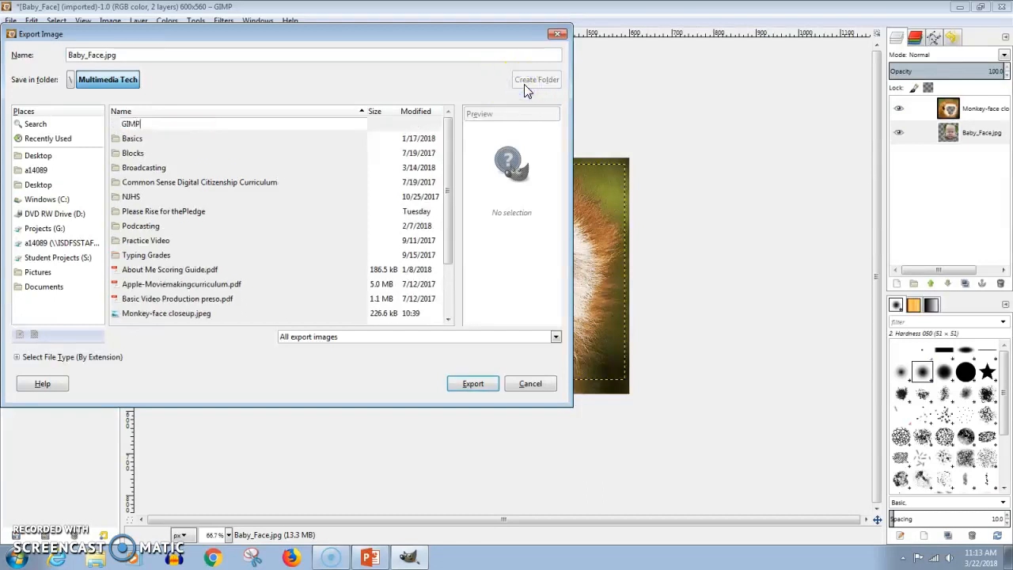
{"action": "key", "text": "Return"}
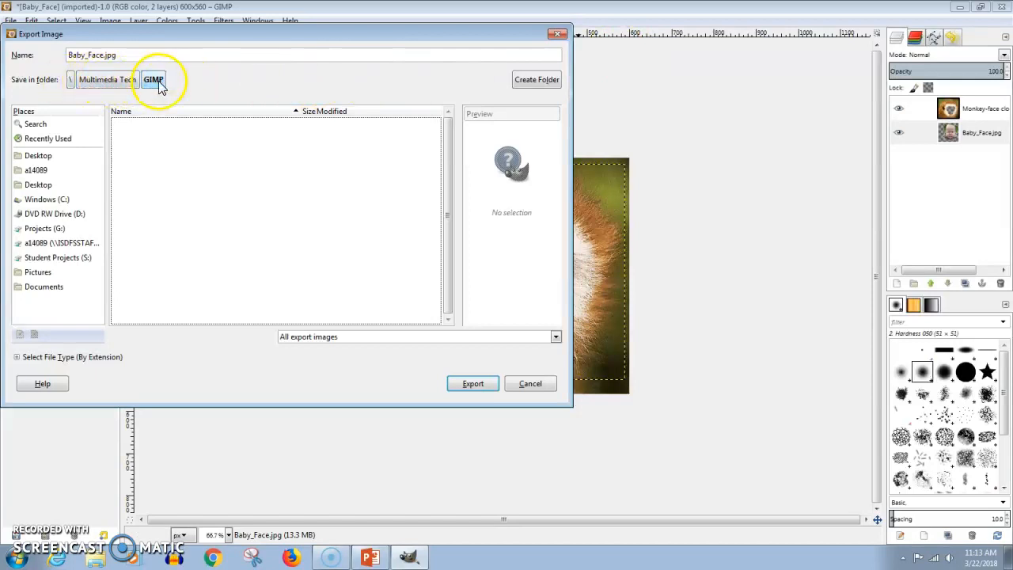
- Name the file Animal Face #1.jpg and export it as a JPEG with the quality raised above the default
{"action": "left_click", "coordinate": [104, 57]}
{"action": "double_click", "coordinate": [105, 56]}
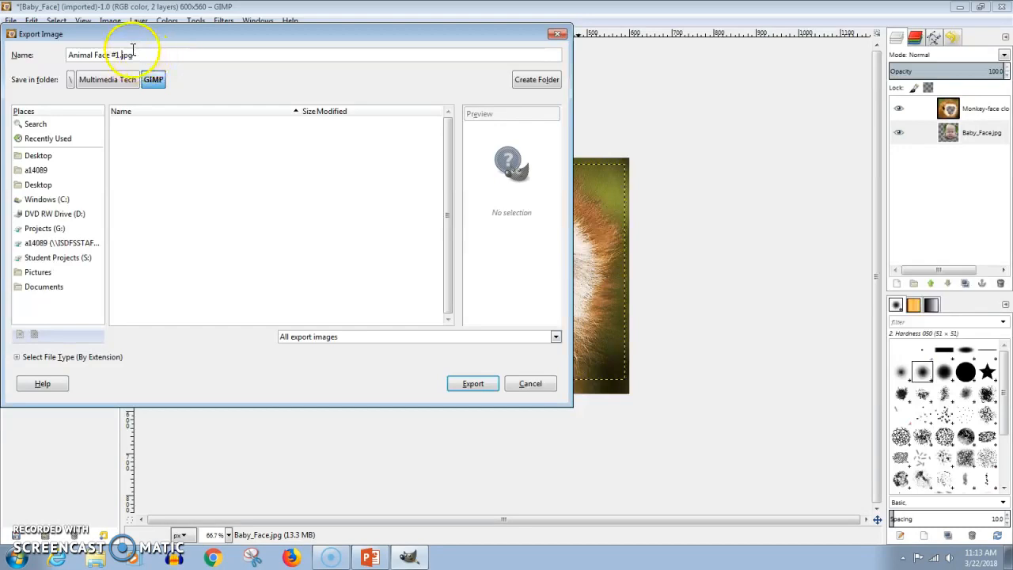
{"action": "left_click", "coordinate": [472, 384]}
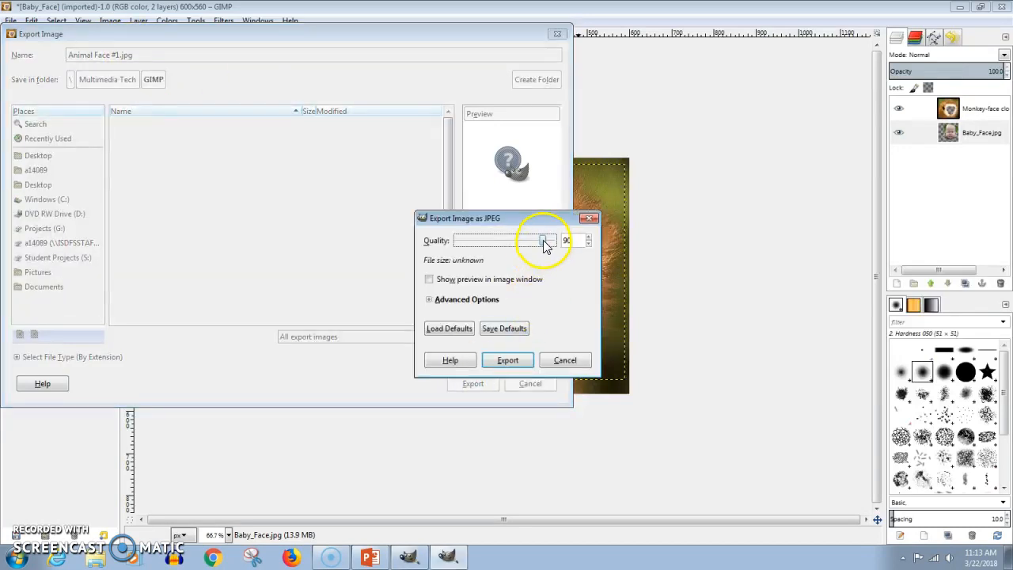
{"action": "left_click_drag", "start_coordinate": [542, 245], "coordinate": [554, 246]}
{"action": "left_click", "coordinate": [507, 360]}
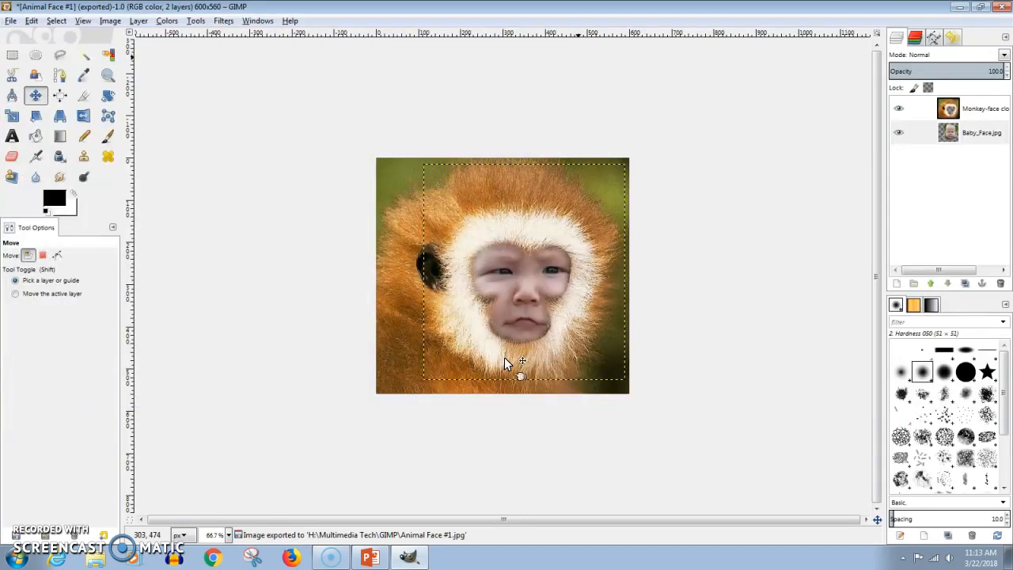
- Switch to Chrome, go to Google Drive and open the Multi-Media Tech Broadcasting team drive
{"action": "left_click", "coordinate": [212, 557]}
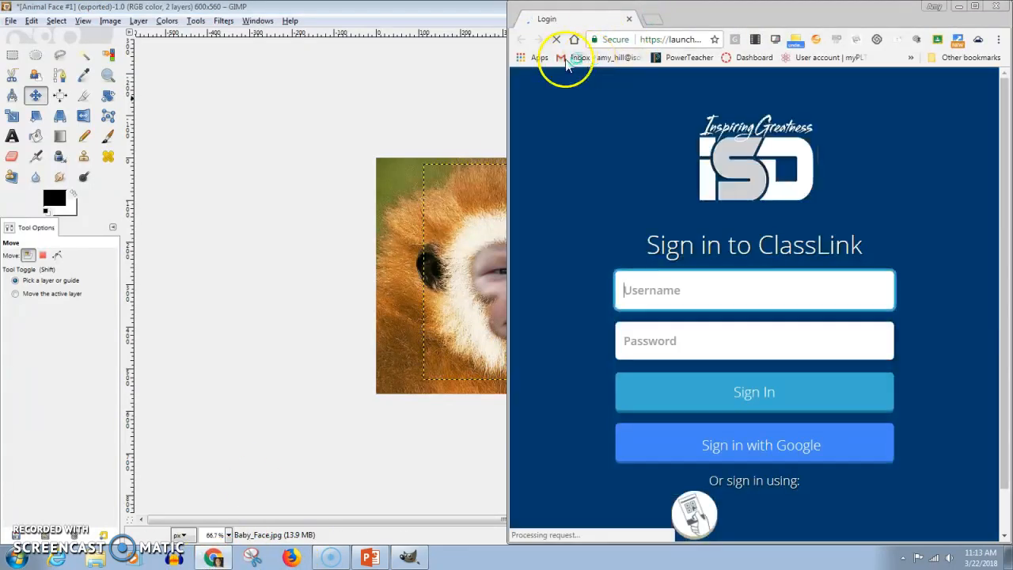
{"action": "left_click", "coordinate": [527, 60]}
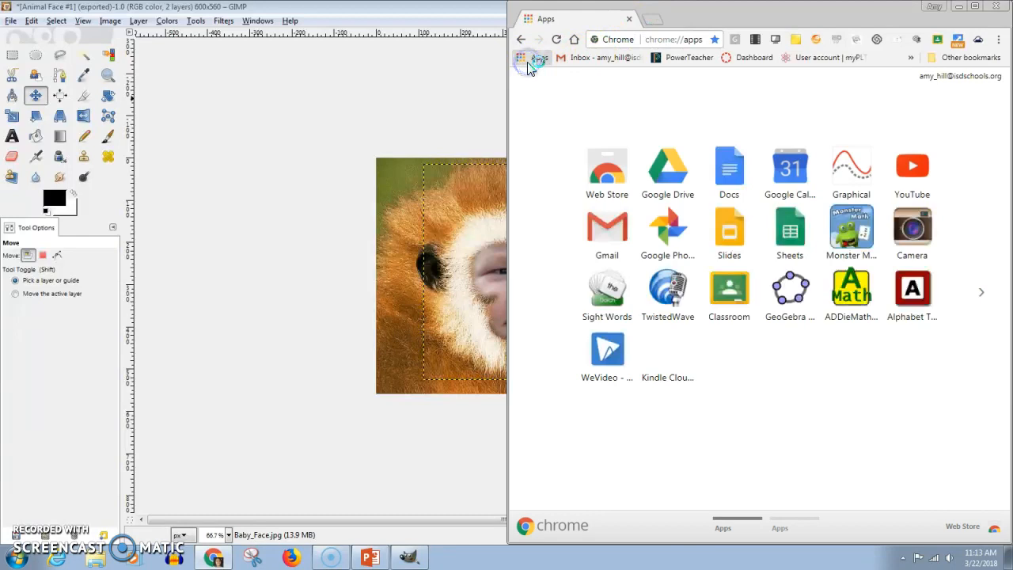
{"action": "left_click", "coordinate": [667, 184]}
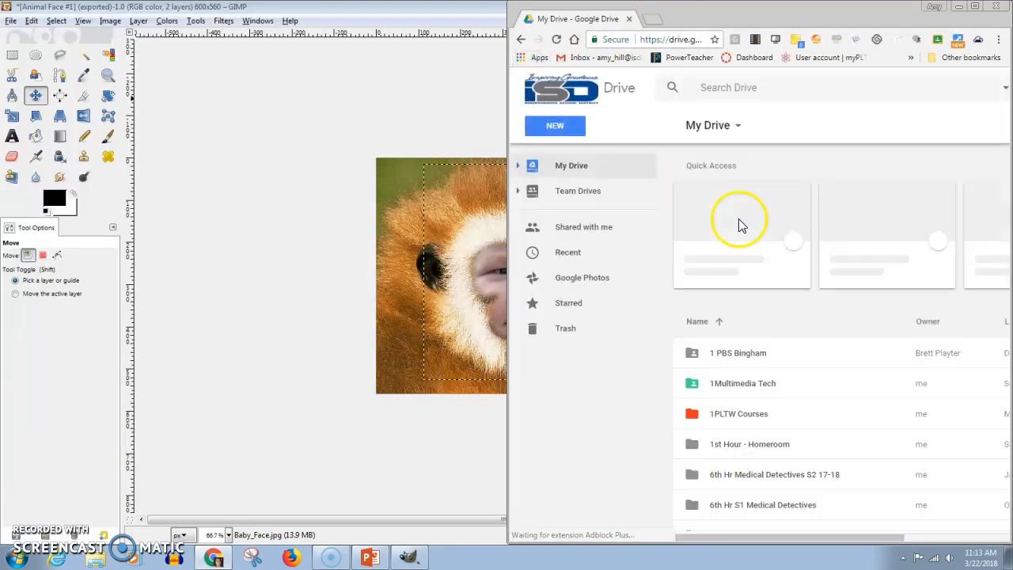
{"action": "left_click", "coordinate": [591, 195]}
{"action": "double_click", "coordinate": [760, 262]}
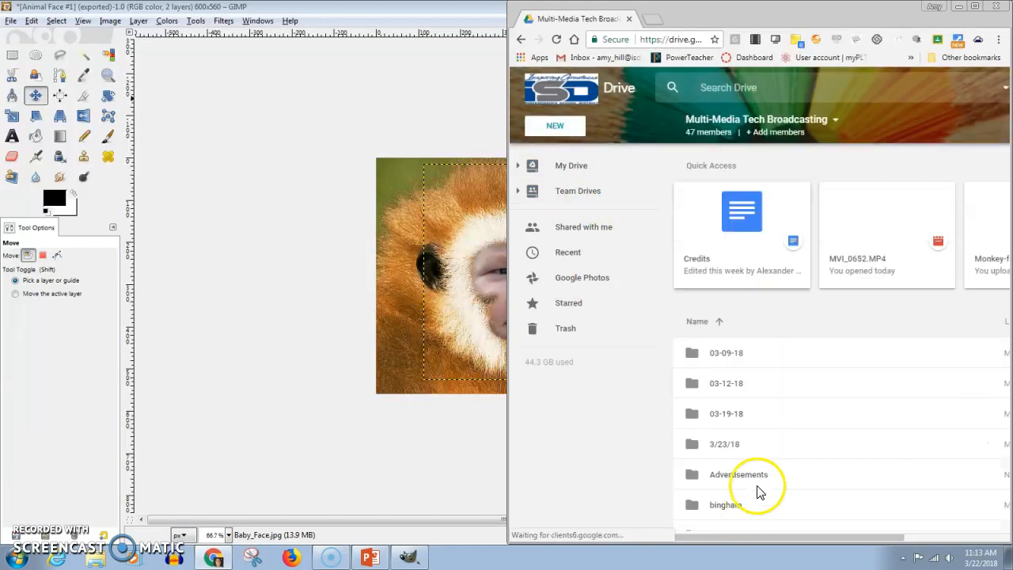
- Open the GIMP folder in the team drive and go into its Animals subfolder
{"action": "left_click", "coordinate": [758, 424]}
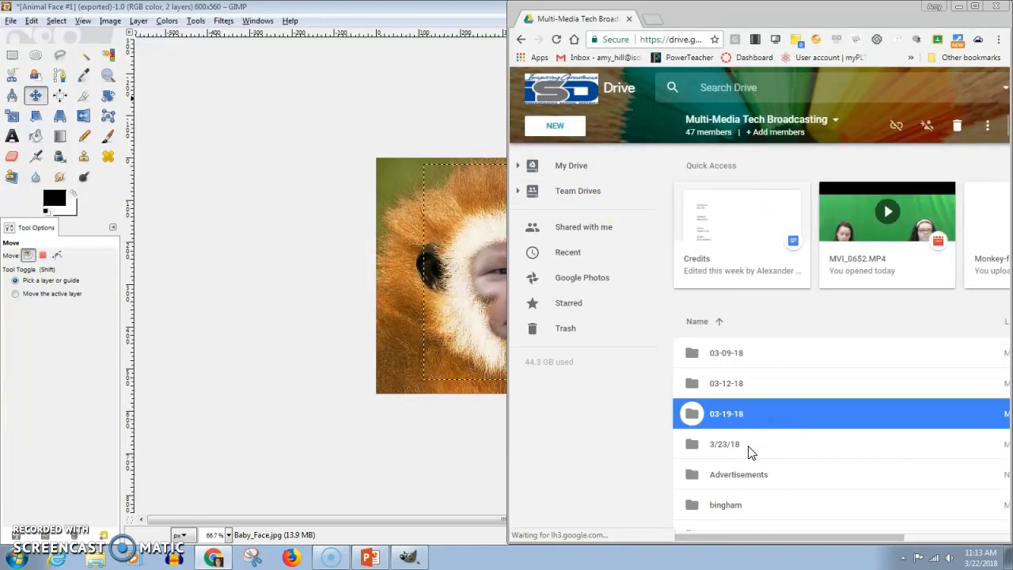
{"action": "scroll", "coordinate": [733, 445], "scroll_direction": "down", "scroll_amount": 4}
{"action": "left_click", "coordinate": [730, 441]}
{"action": "double_click", "coordinate": [732, 315]}
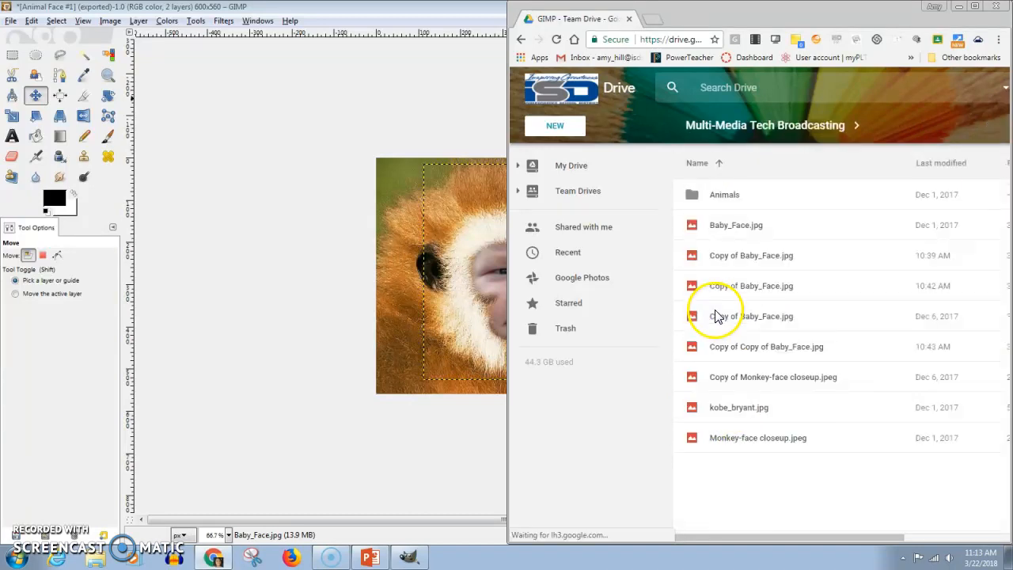
{"action": "left_click", "coordinate": [720, 197]}
{"action": "double_click", "coordinate": [720, 197]}
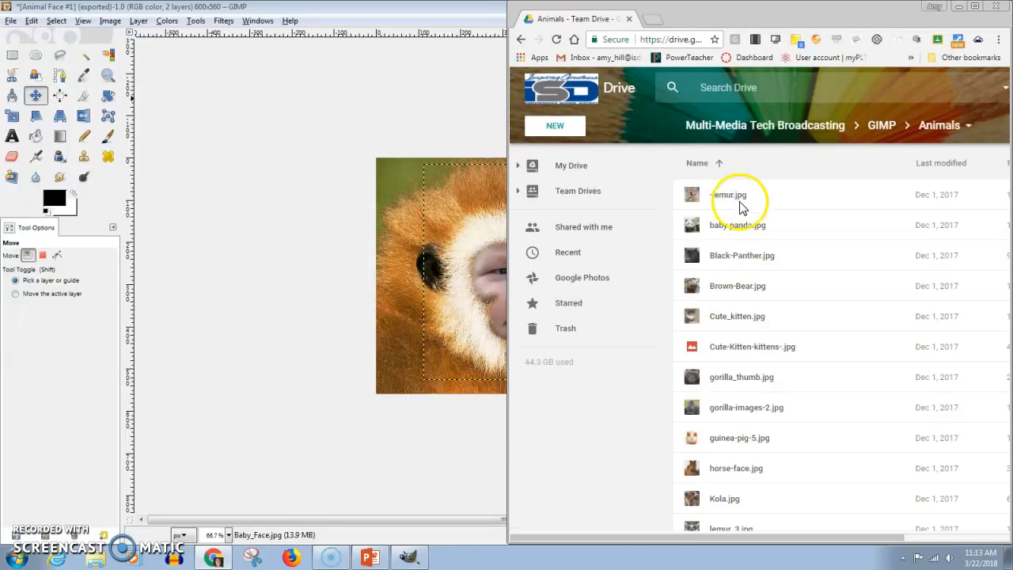
- Find the lemur_3.jpg picture in the Animals folder and open its preview
{"action": "scroll", "coordinate": [728, 396], "scroll_direction": "down", "scroll_amount": 3}
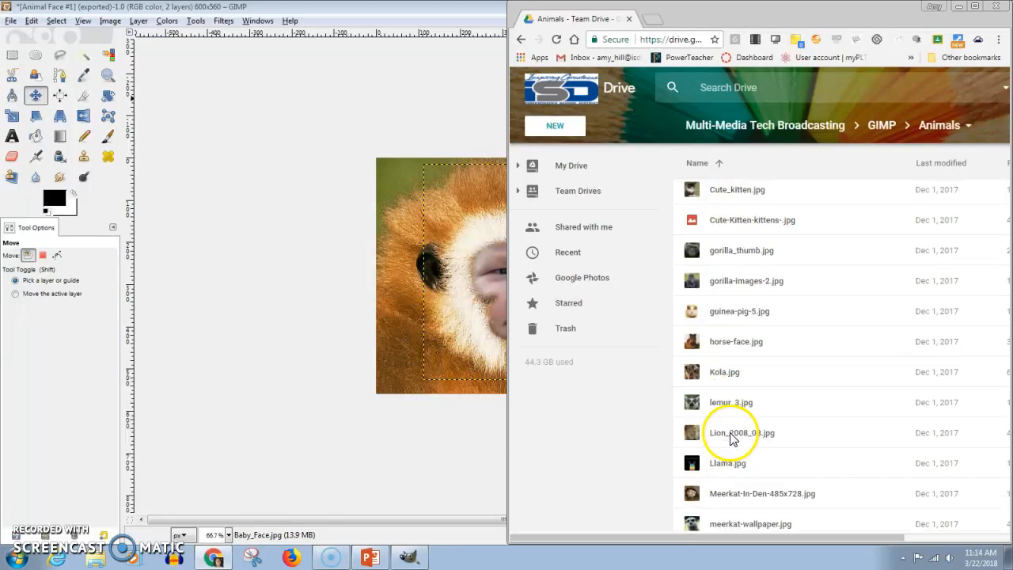
{"action": "left_click", "coordinate": [709, 279]}
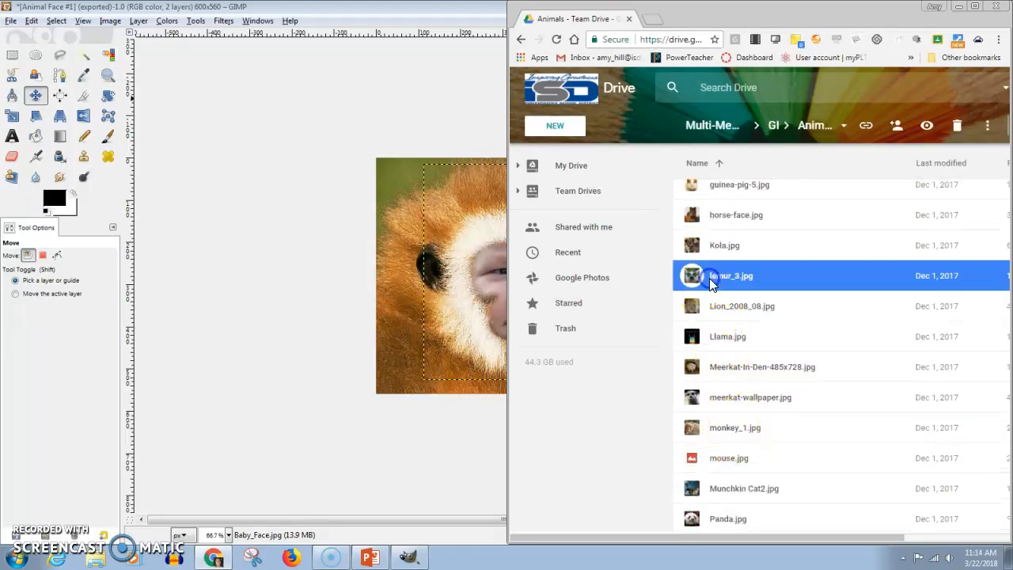
{"action": "double_click", "coordinate": [709, 277]}
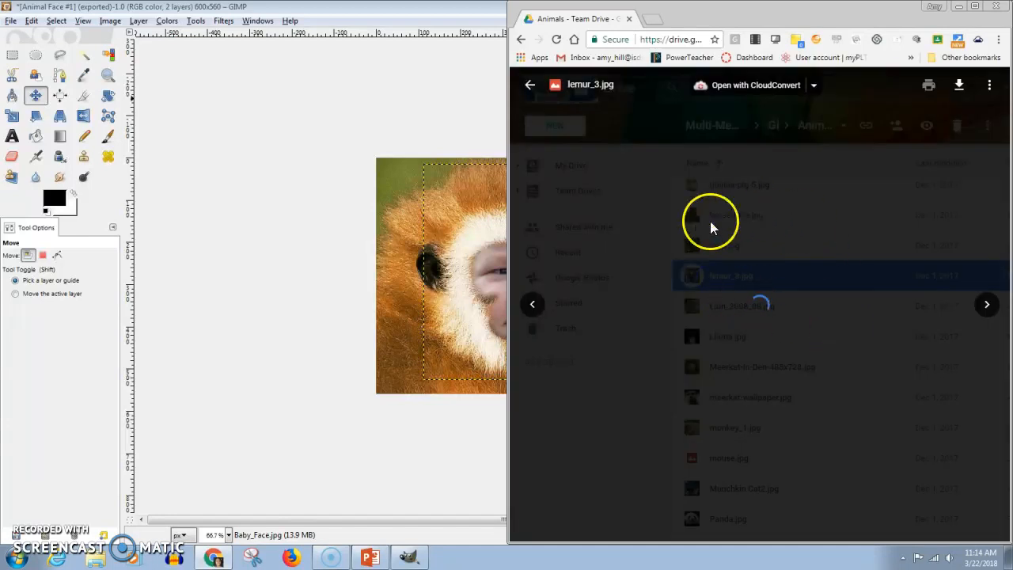